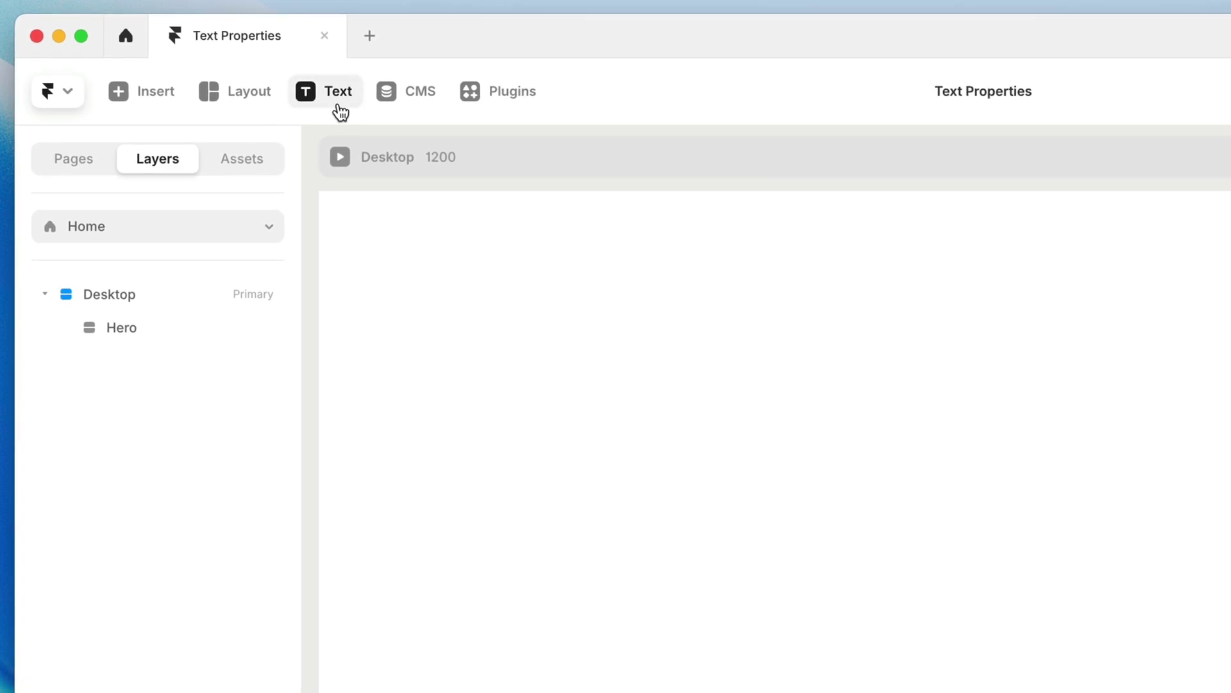
# Step: Add a text layer reading 'Ship sites with style.' whose frame fits its text
pyautogui.click(338, 104)
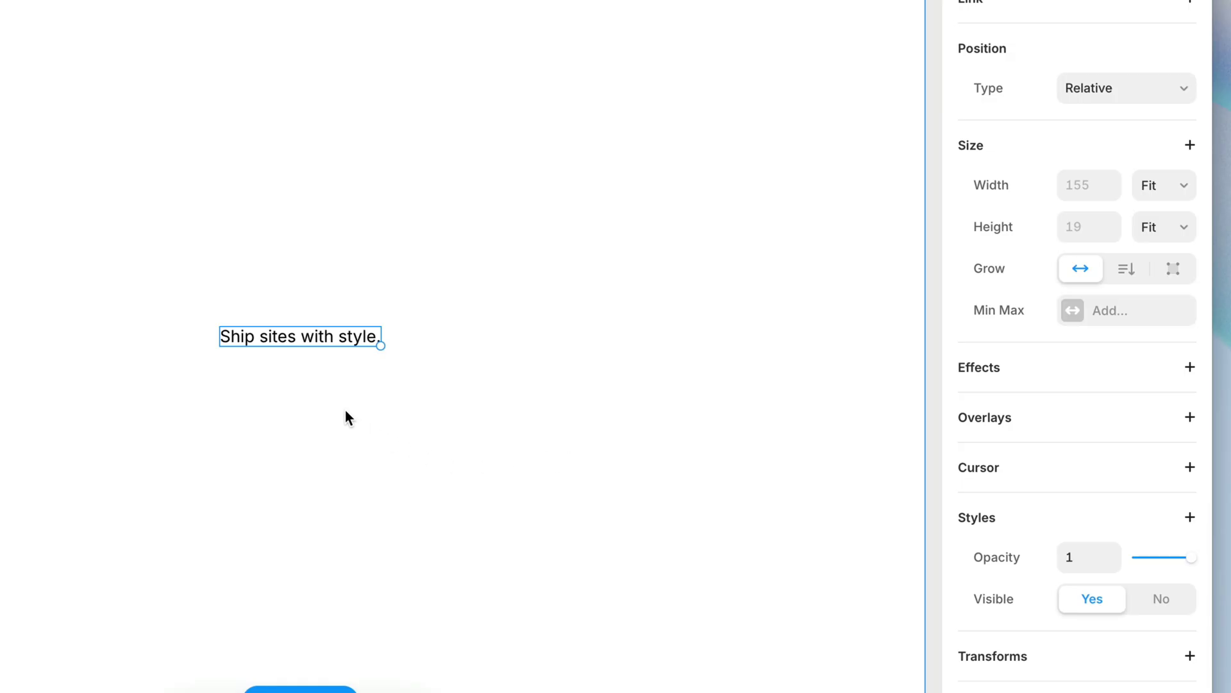
pyautogui.hotkey('shift', 'a')
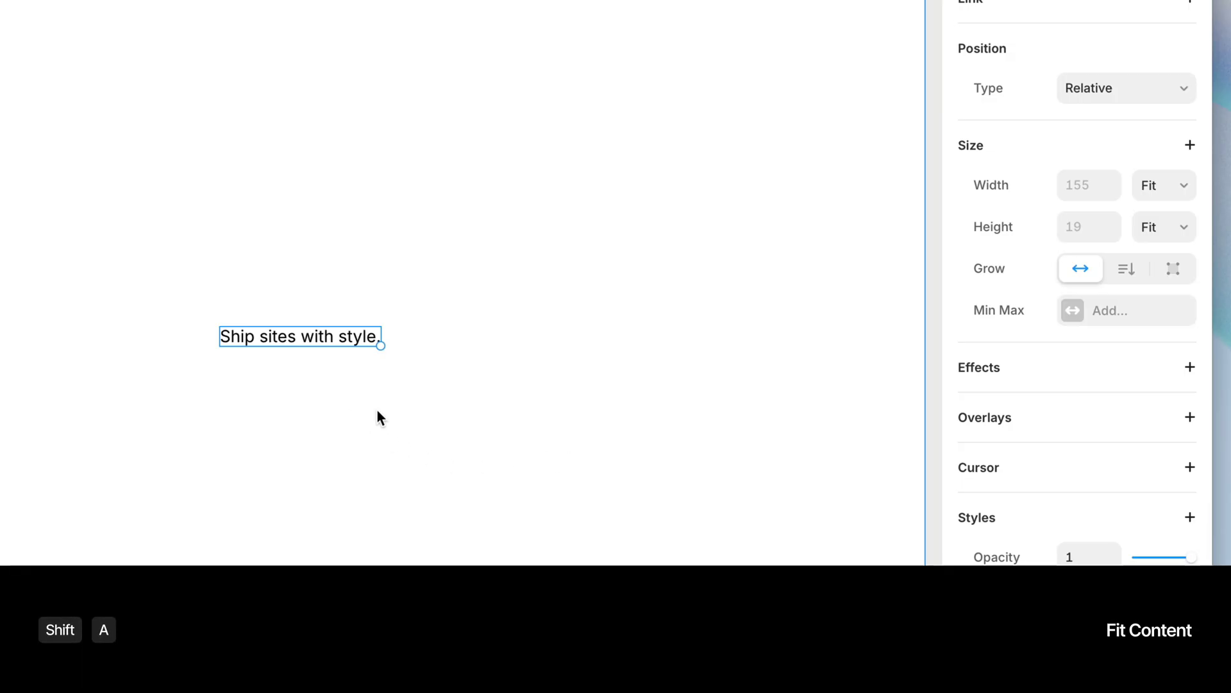
pyautogui.click(1172, 273)
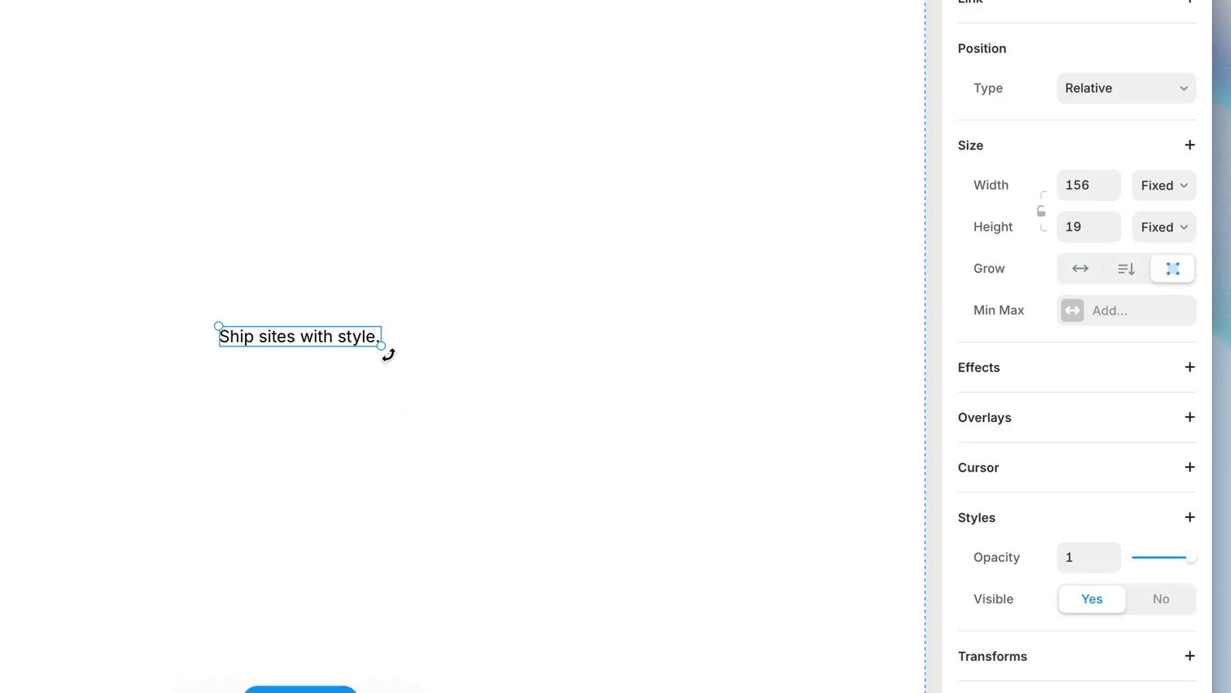
pyautogui.moveTo(382, 345); pyautogui.dragTo(658, 551)
pyautogui.press('super+z')
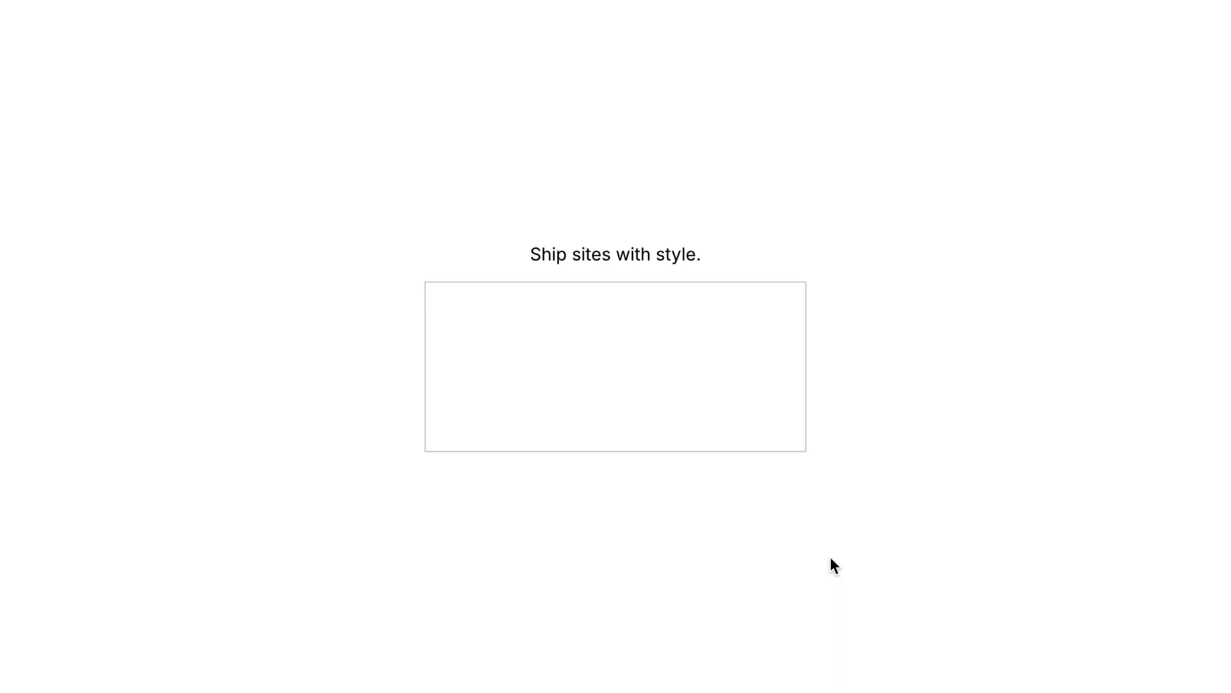
# Step: Paste 'Go from design to site with Framer, the web builder for creative pros.' and make its height fit
pyautogui.write('Go from design to site with Framer, the web builder for creative pros.')
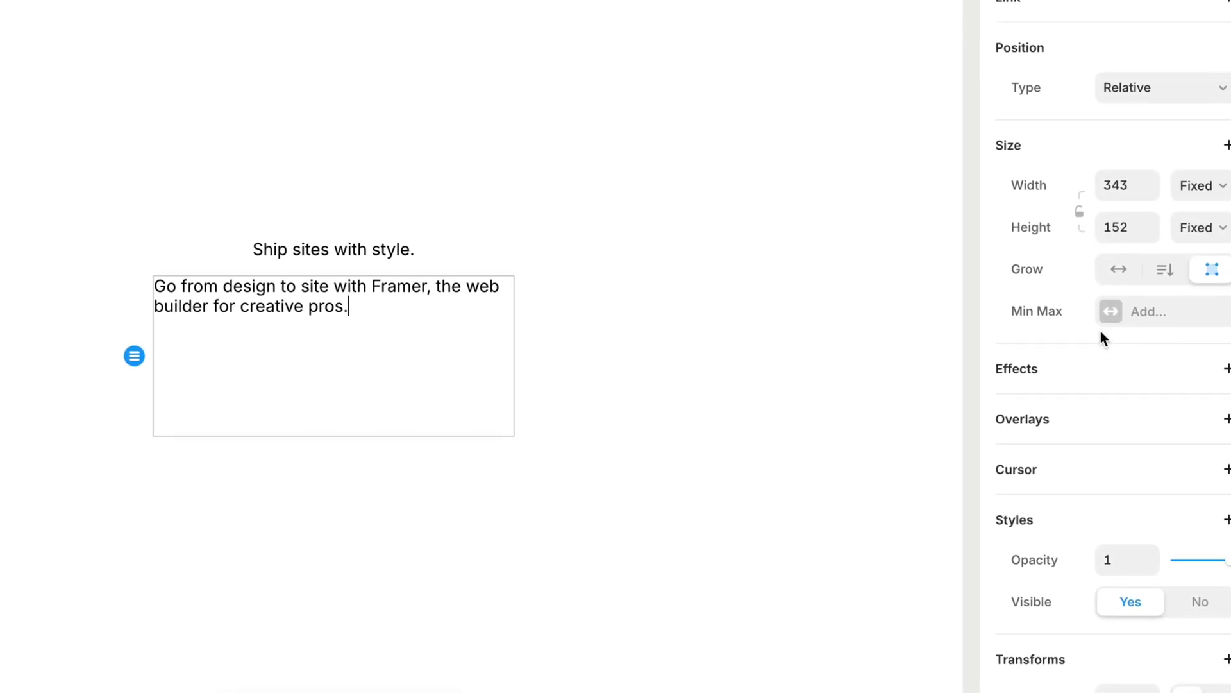
pyautogui.click(1127, 280)
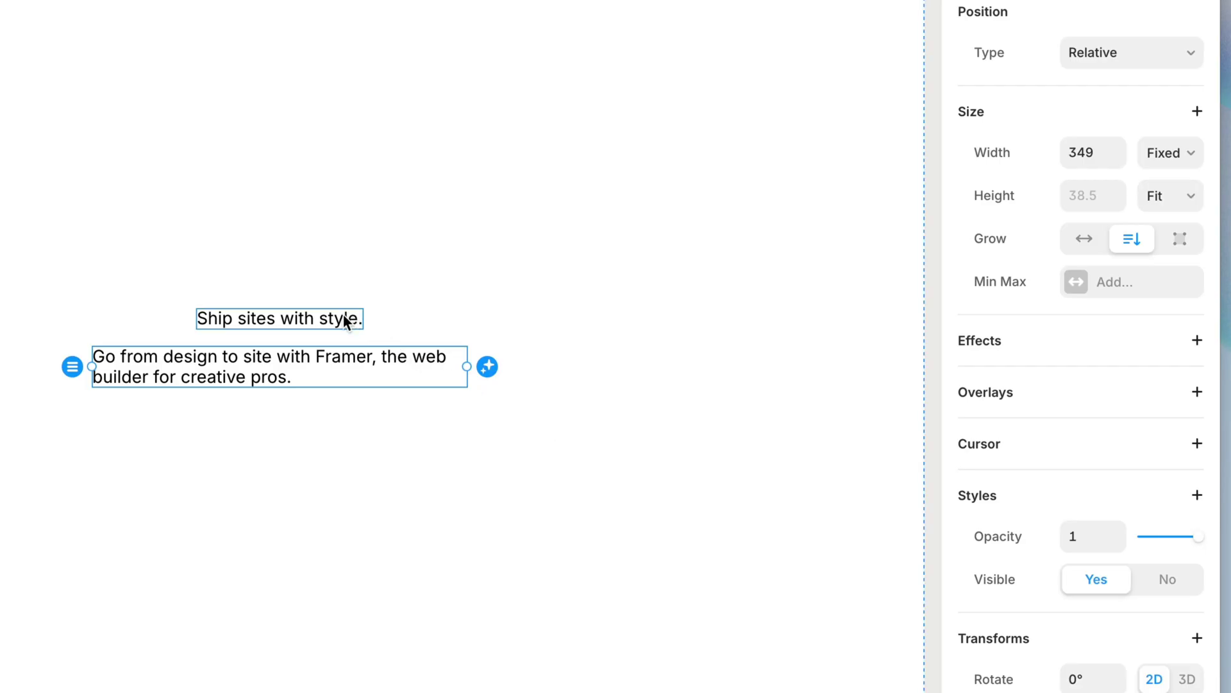
# Step: Select the 'Ship sites with style.' heading and show its Inter, Regular, 16 px text settings
pyautogui.click(346, 321)
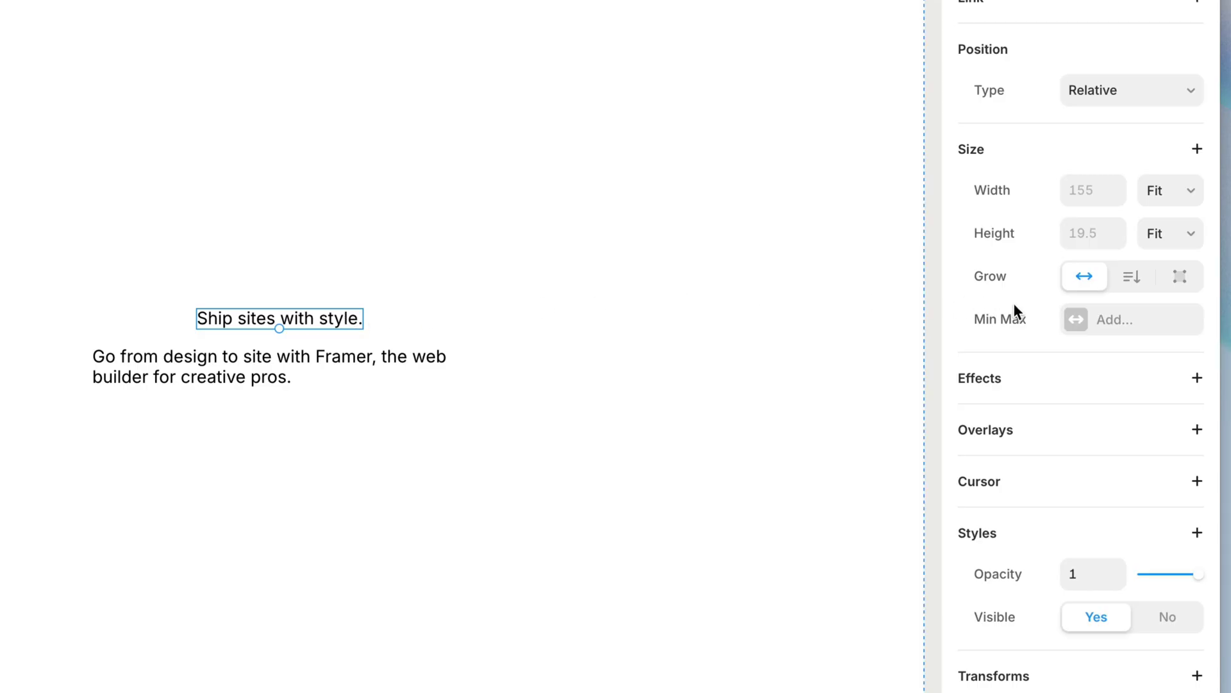
pyautogui.scroll(-5, 1013, 302)
pyautogui.scroll(-5, 1014, 302)
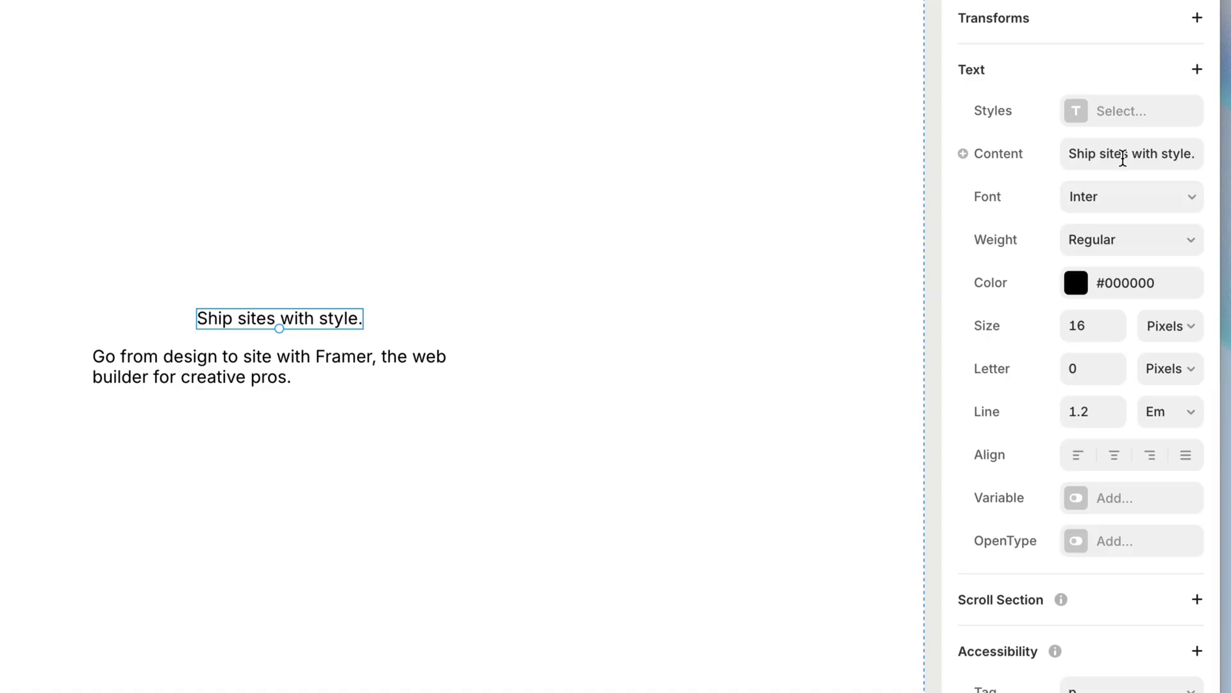
pyautogui.click(1017, 165)
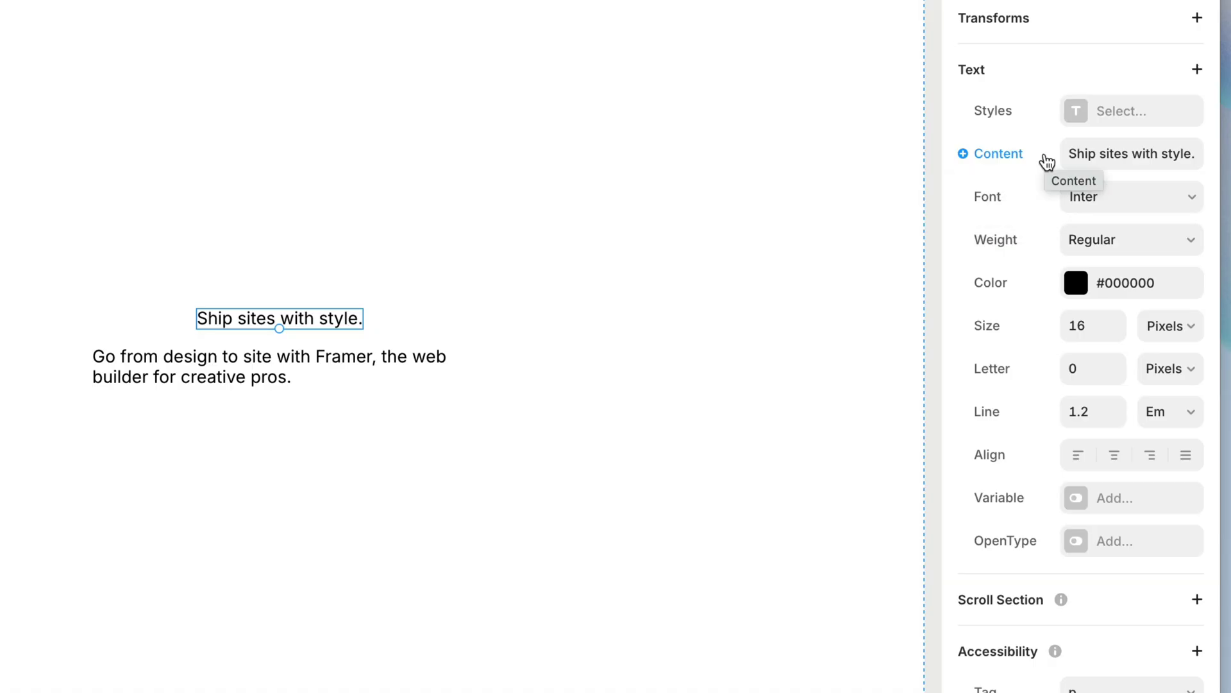
# Step: Browse the heading's font list, try searching 'robo', then filter sources to Custom fonts
pyautogui.click(1158, 204)
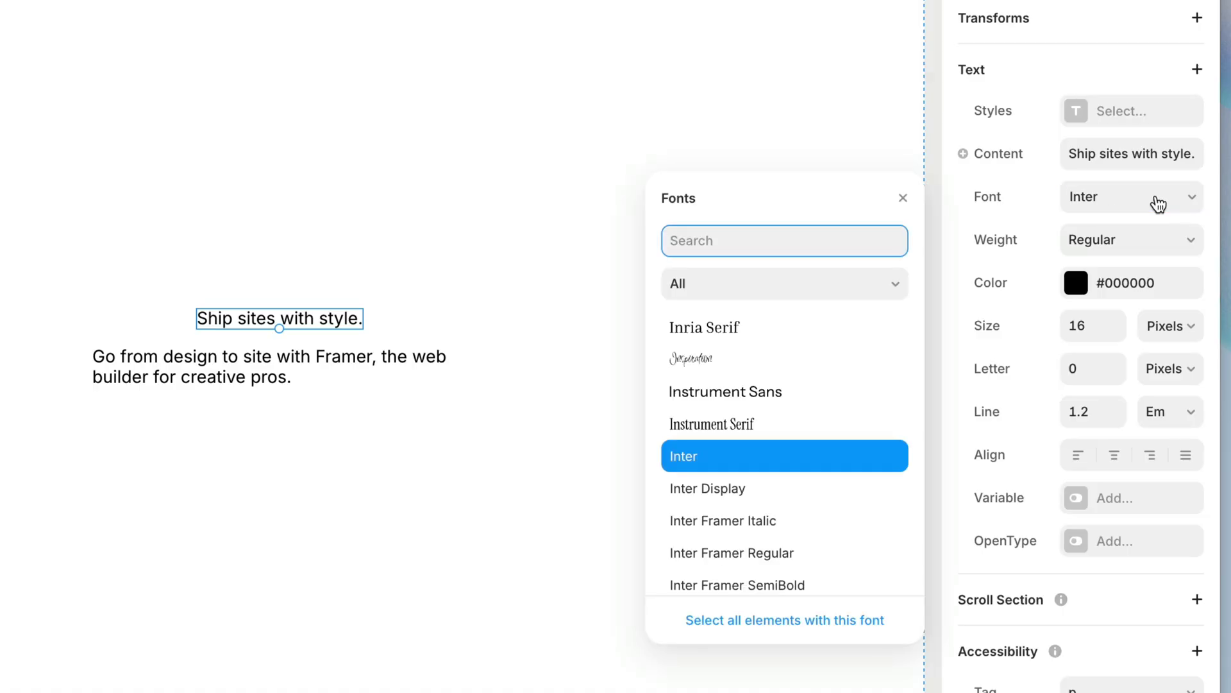
pyautogui.scroll(-3, 811, 371)
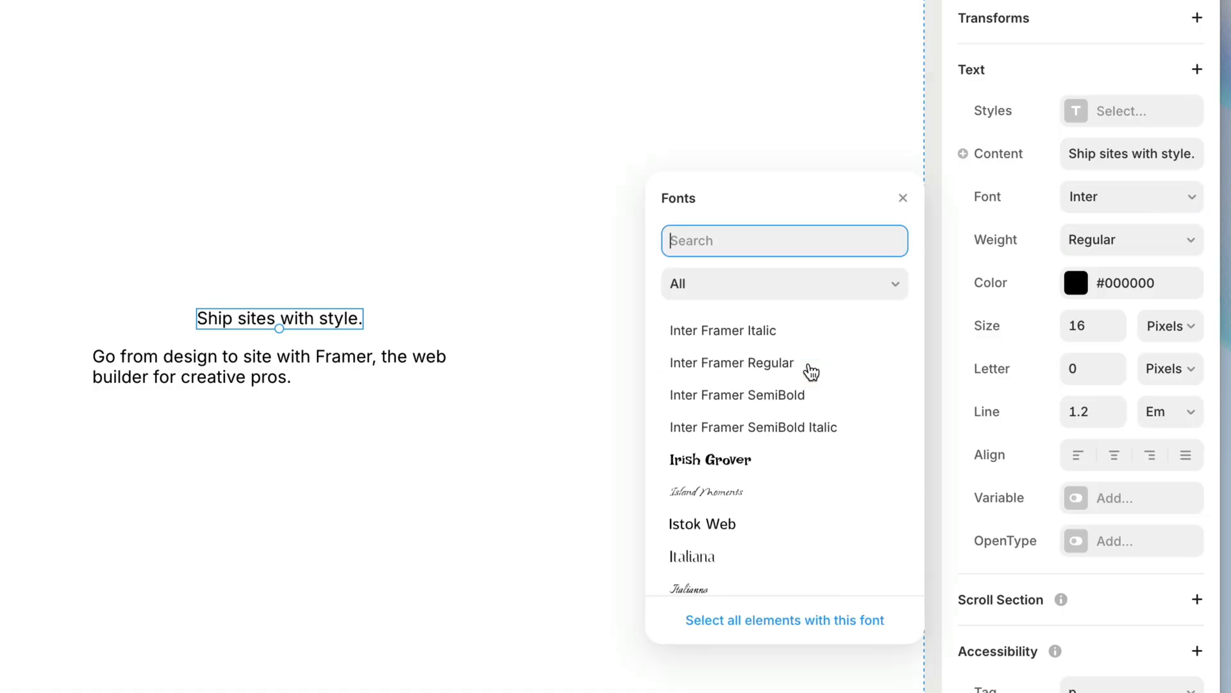
pyautogui.scroll(-5, 811, 372)
pyautogui.scroll(2, 811, 372)
pyautogui.scroll(1, 811, 371)
pyautogui.scroll(-3, 810, 371)
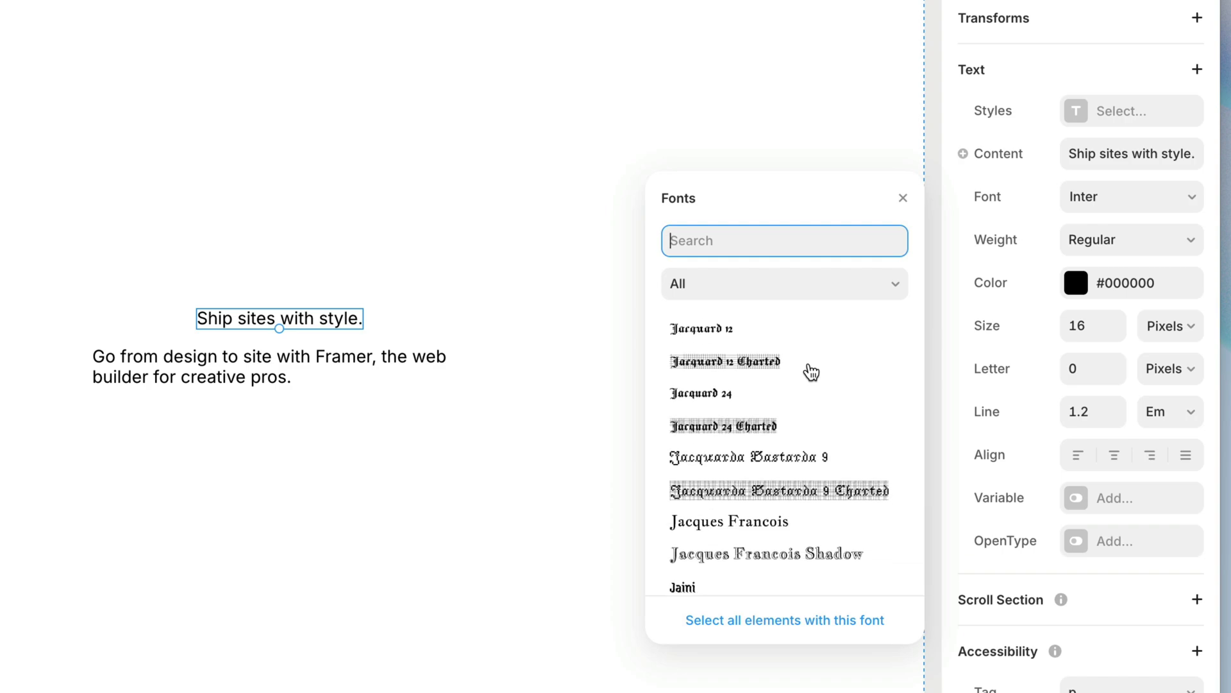
pyautogui.scroll(6, 810, 371)
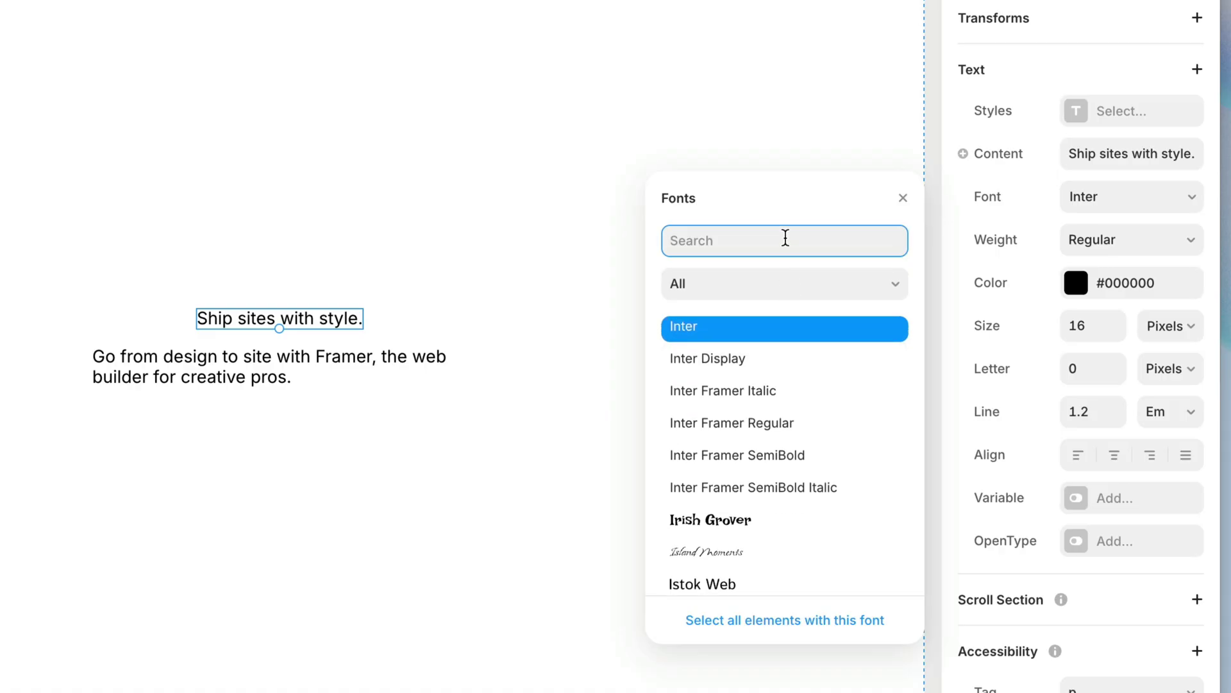
pyautogui.write('robo')
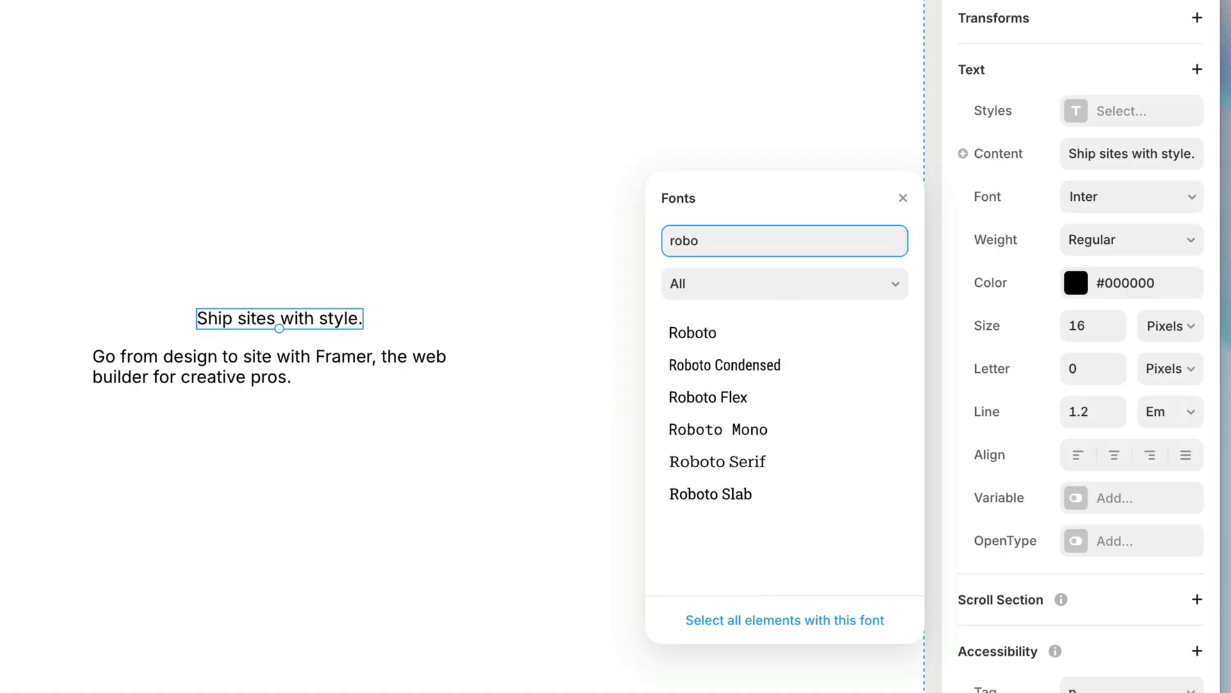
pyautogui.press('BackSpace')
pyautogui.press('BackSpace')
pyautogui.press('BackSpace')
pyautogui.press('BackSpace')
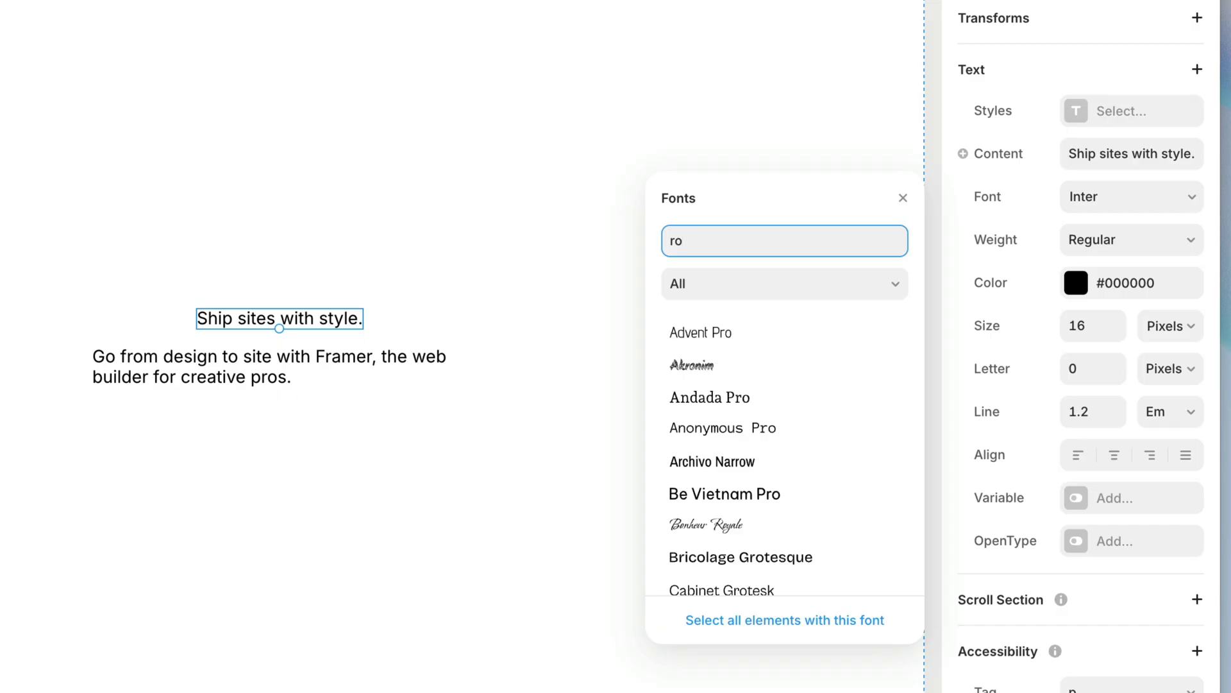
pyautogui.click(822, 285)
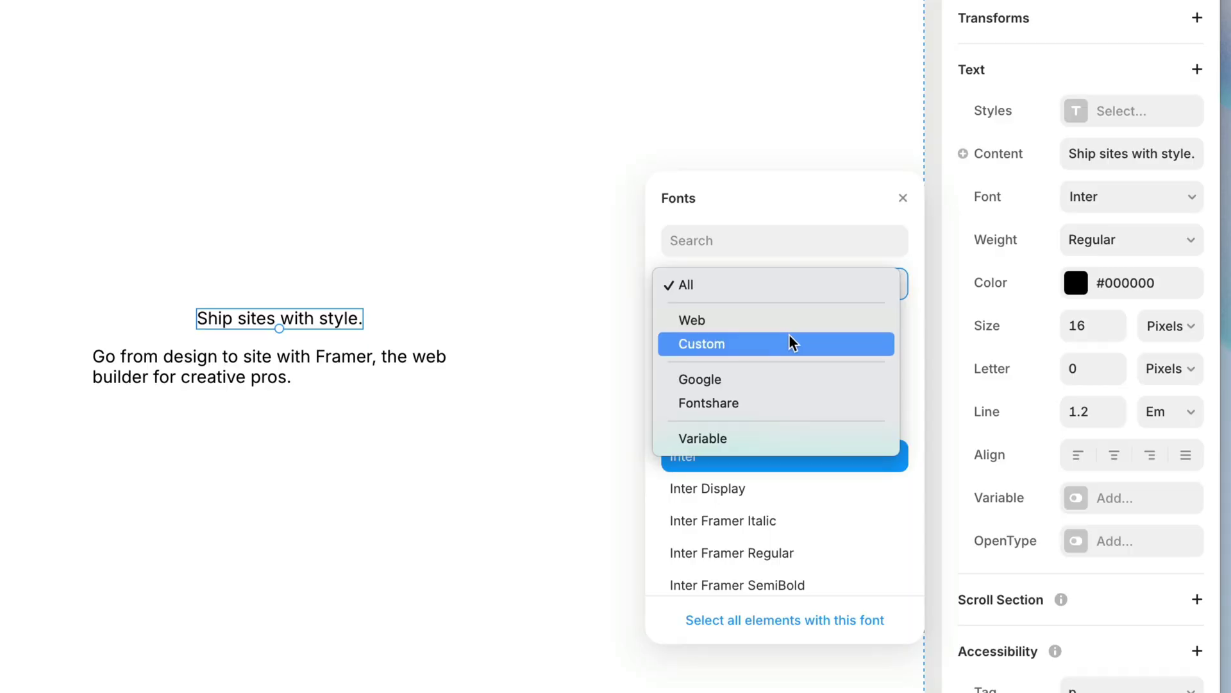
pyautogui.click(792, 347)
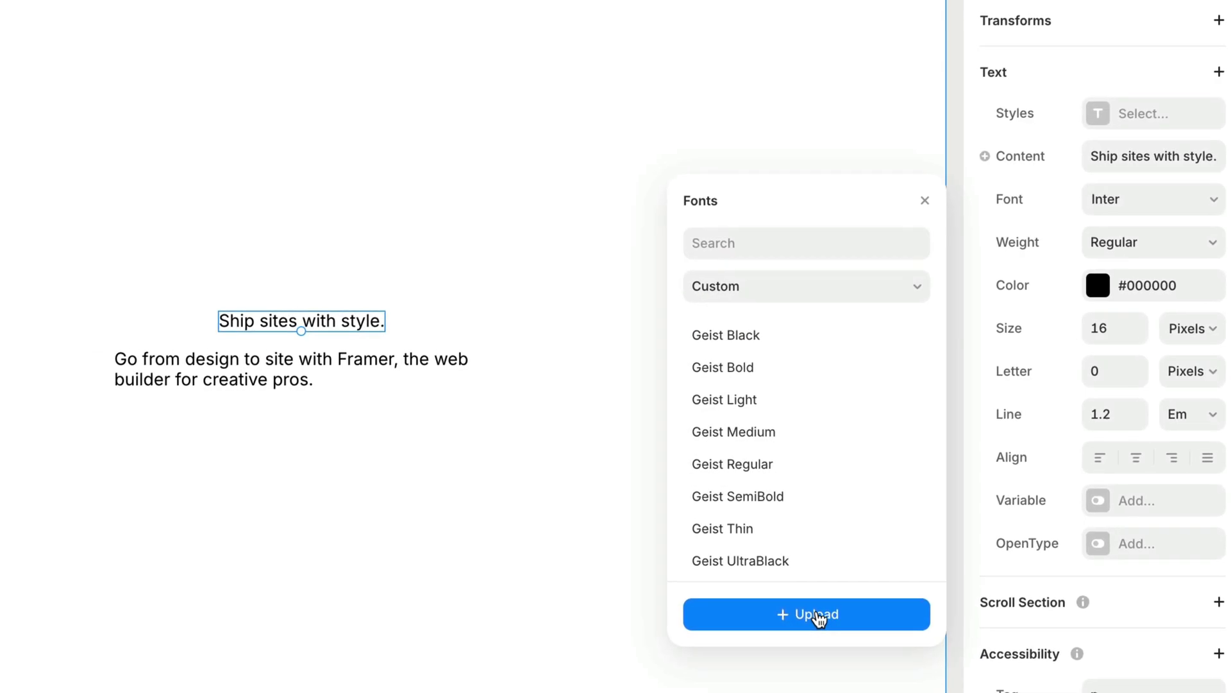
# Step: Upload PPEditorialNew-ThinItalic.woff2 from Editorial New > Web and apply it to the heading
pyautogui.click(798, 613)
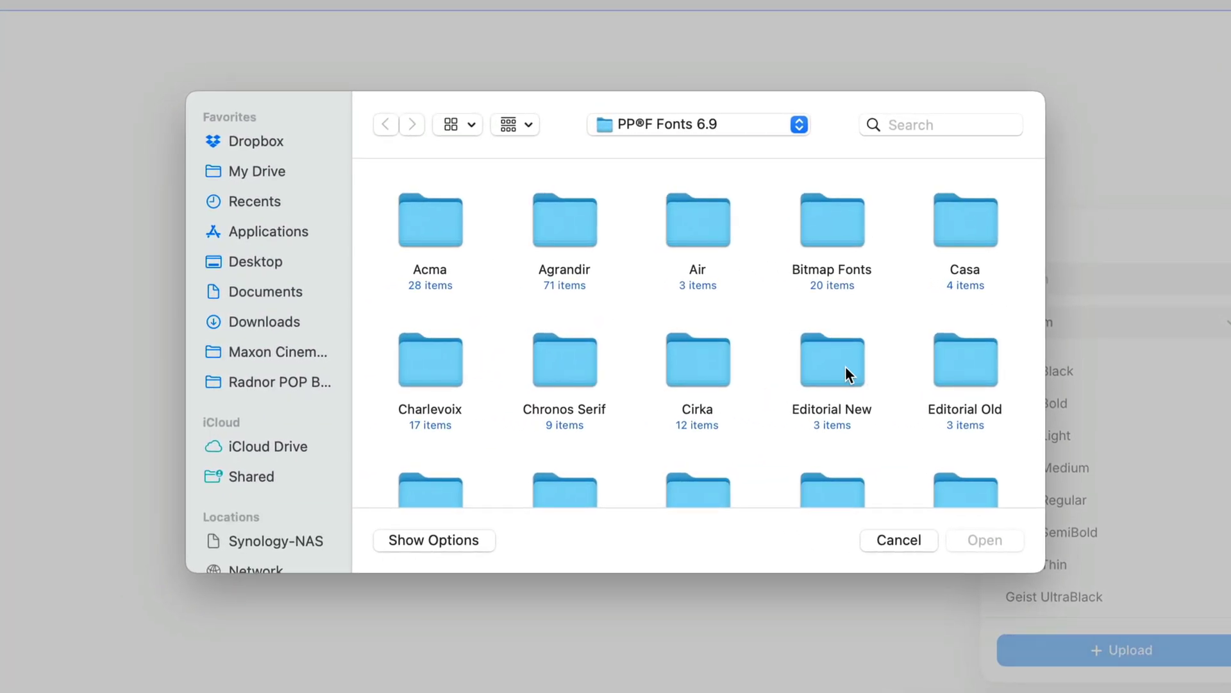
pyautogui.doubleClick(846, 367)
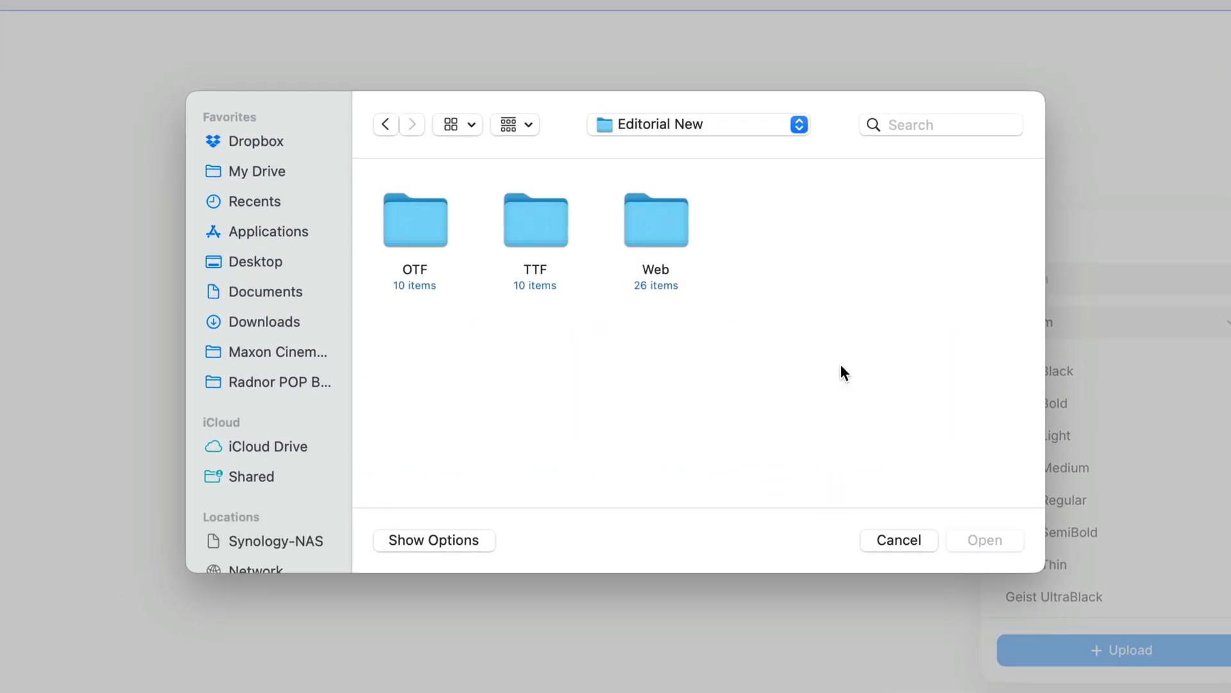
pyautogui.click(660, 224)
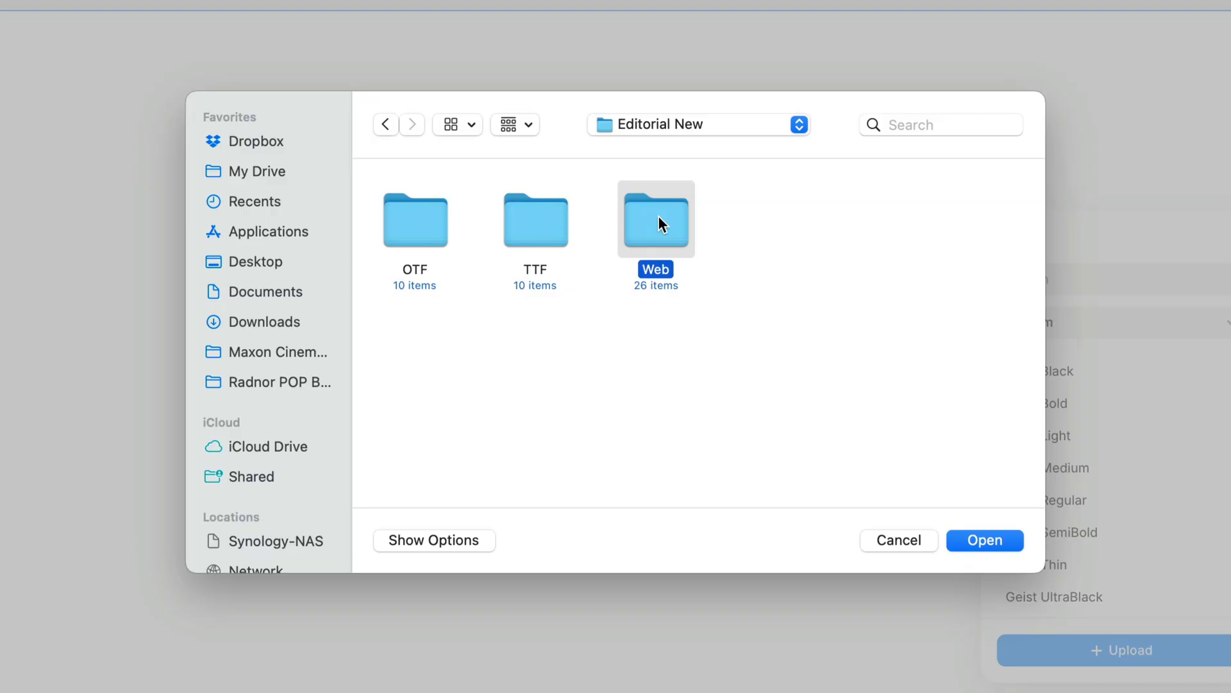
pyautogui.doubleClick(661, 221)
pyautogui.scroll(-3, 621, 359)
pyautogui.scroll(-5, 621, 352)
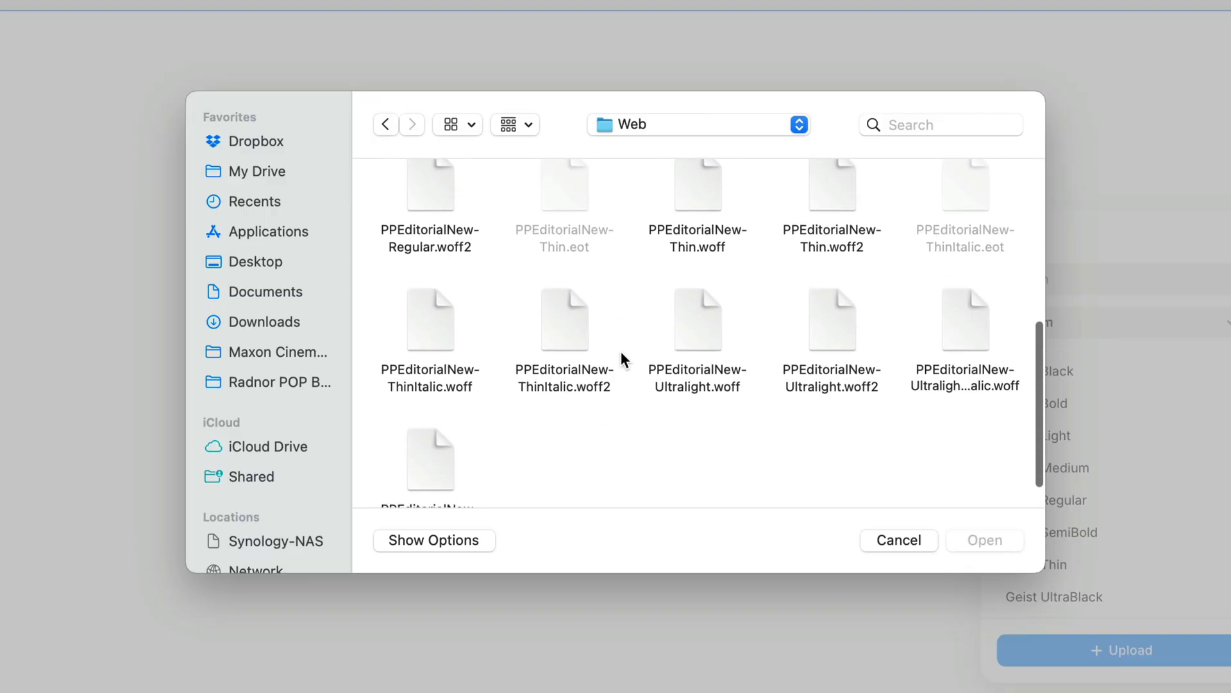
pyautogui.click(575, 329)
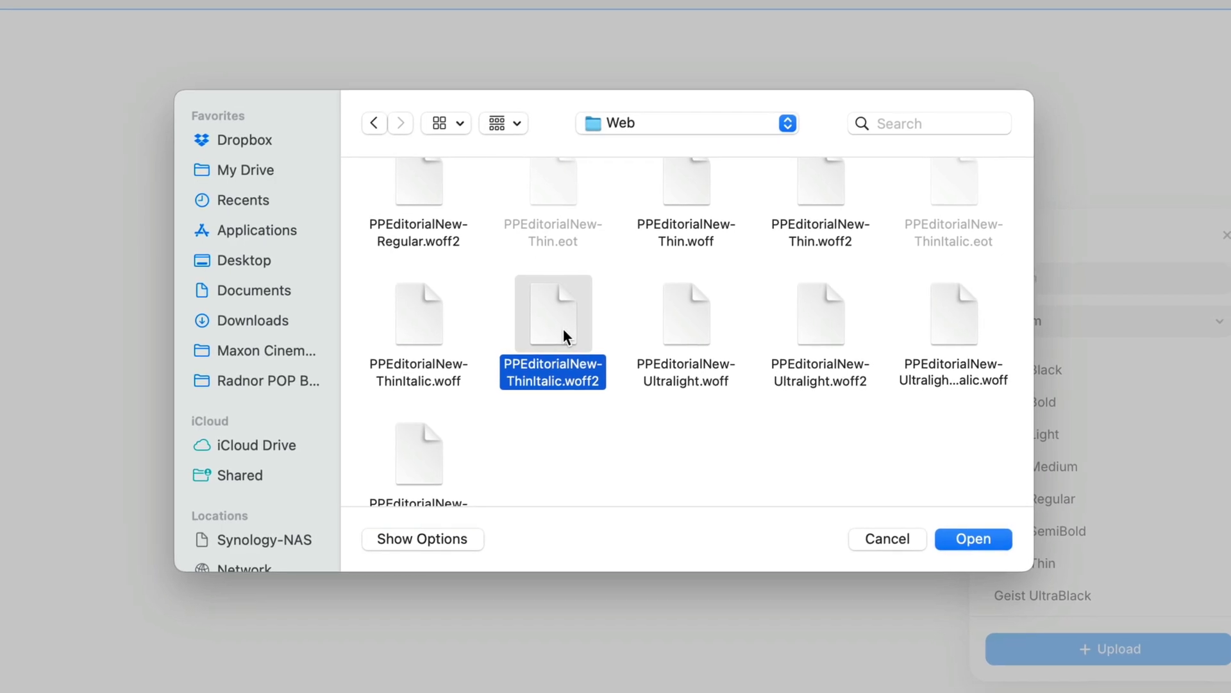
pyautogui.doubleClick(574, 329)
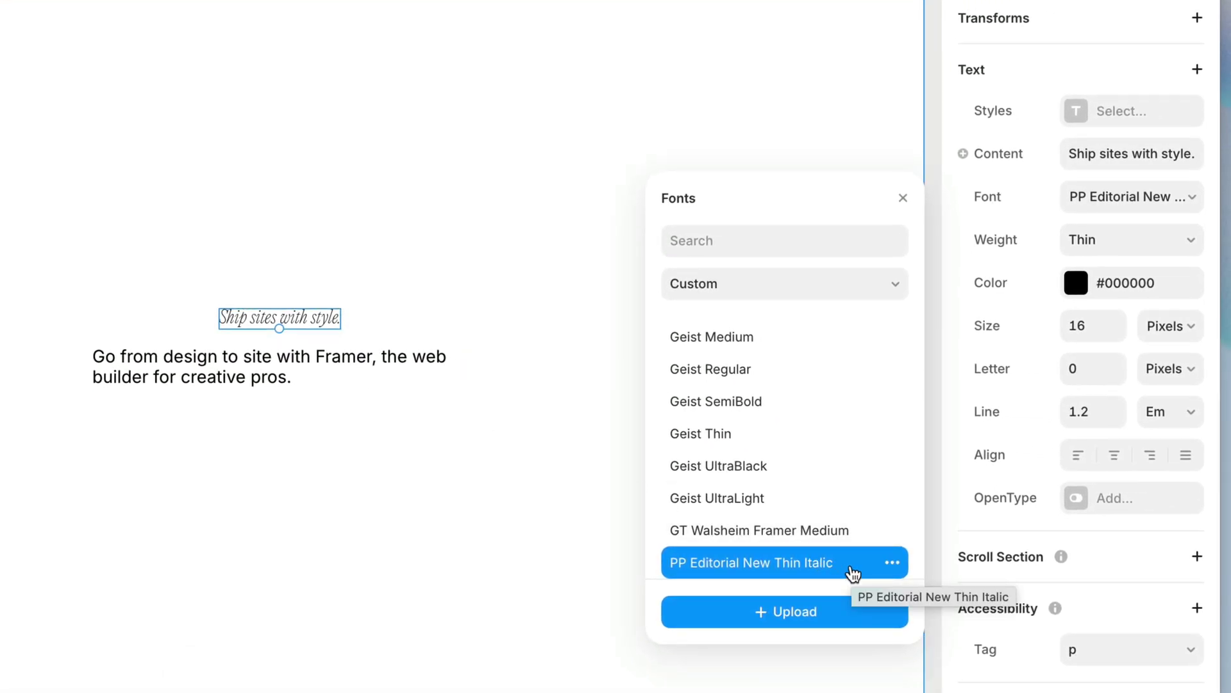
# Step: Set the heading font to the Roboto Flex web font and check its available weights
pyautogui.click(803, 284)
pyautogui.click(799, 262)
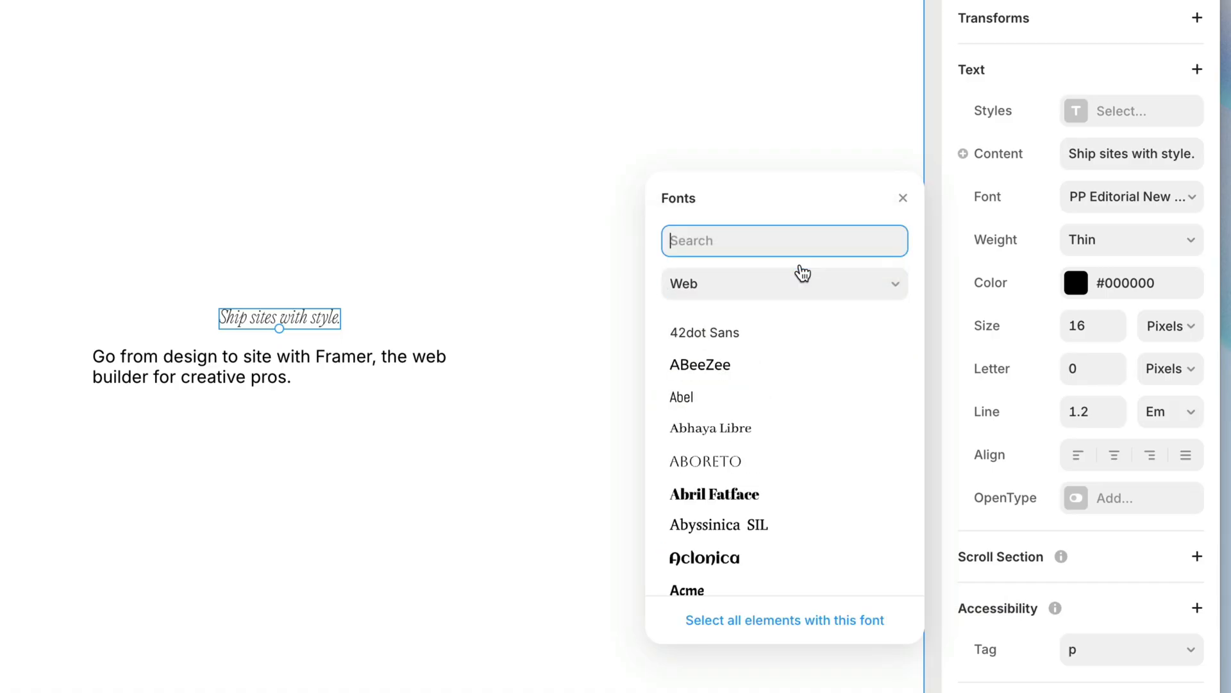
pyautogui.write('robot')
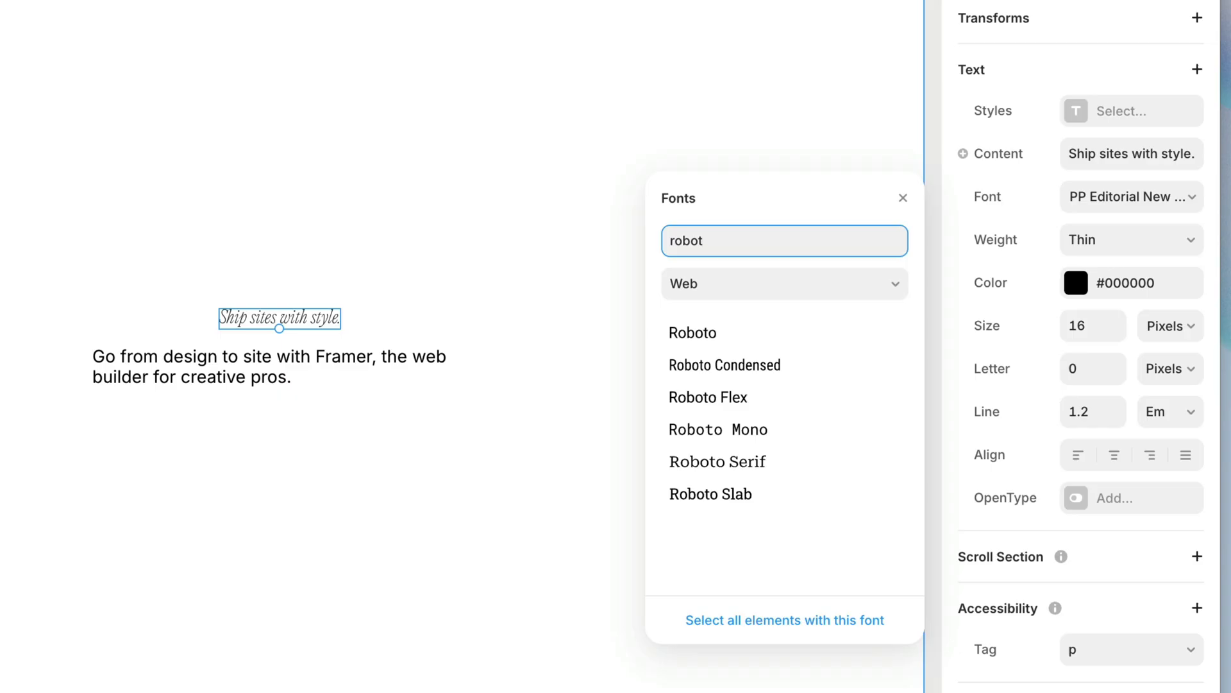
pyautogui.click(787, 407)
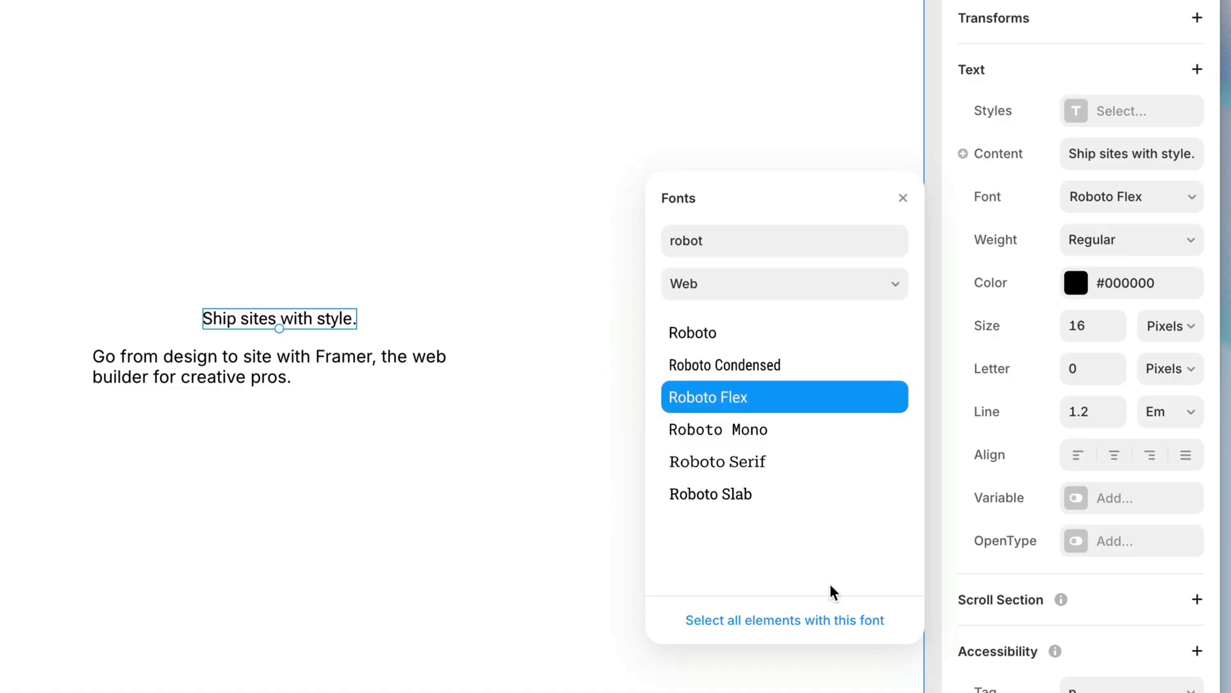
pyautogui.click(905, 199)
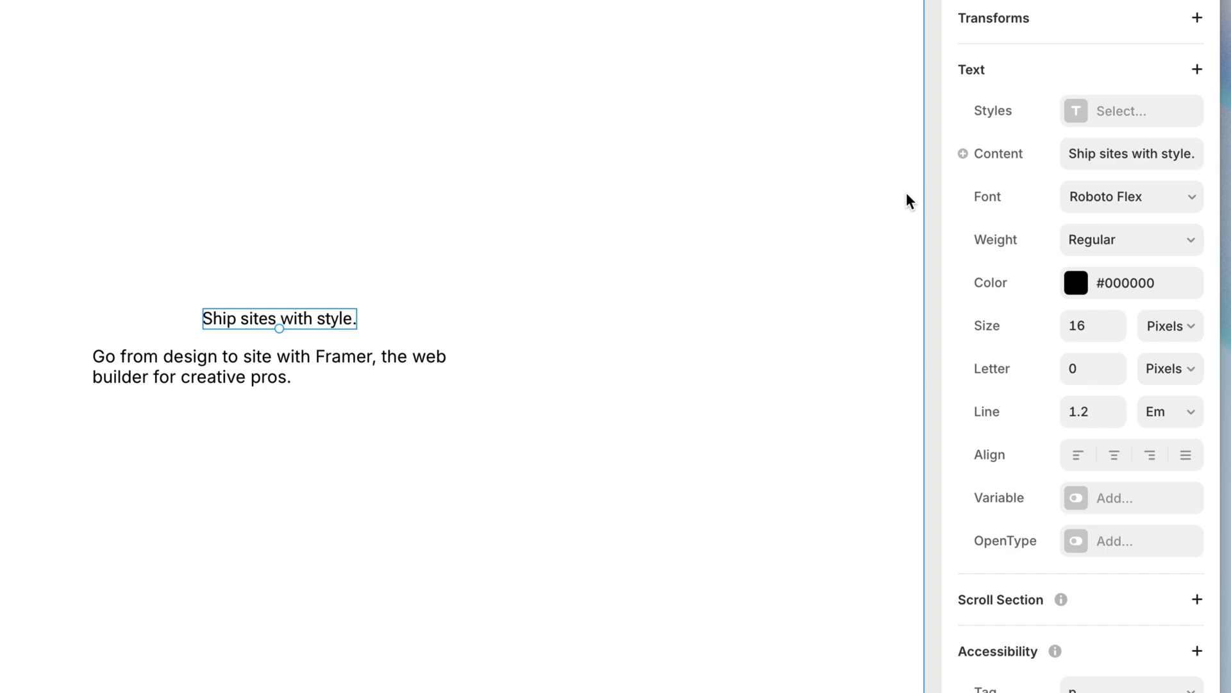
pyautogui.click(1159, 252)
pyautogui.click(1159, 250)
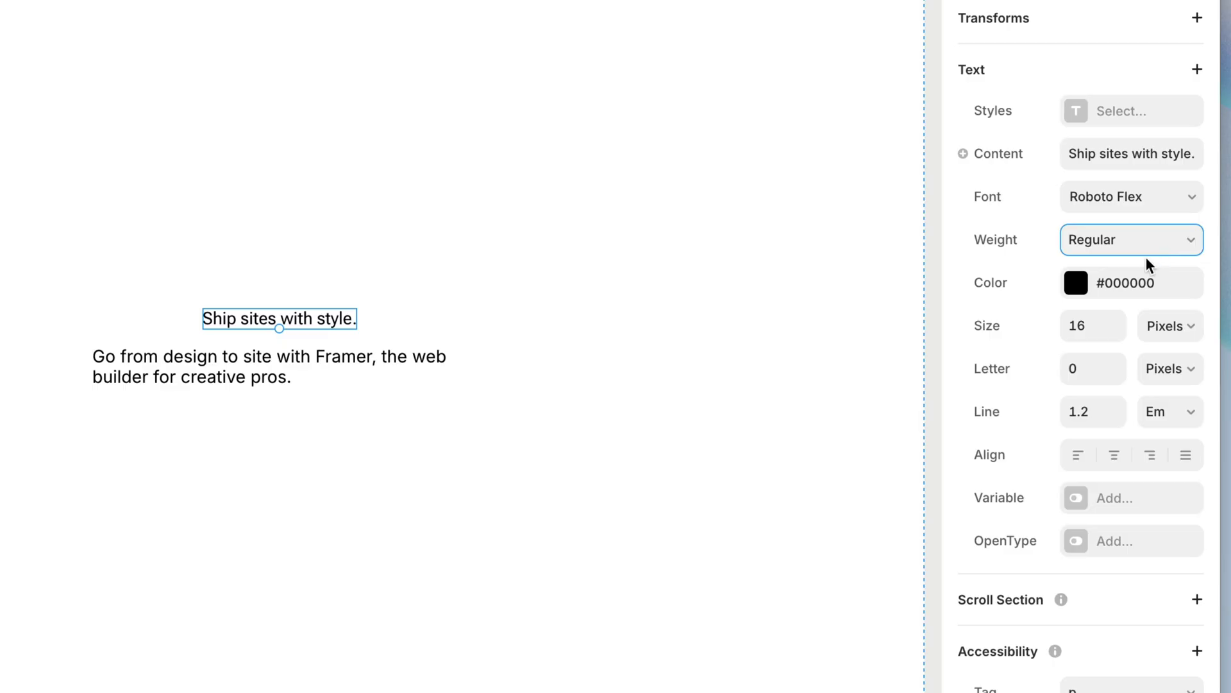
# Step: Preview linear, radial and conic gradients, then give the heading a solid #333333 fill
pyautogui.click(1122, 286)
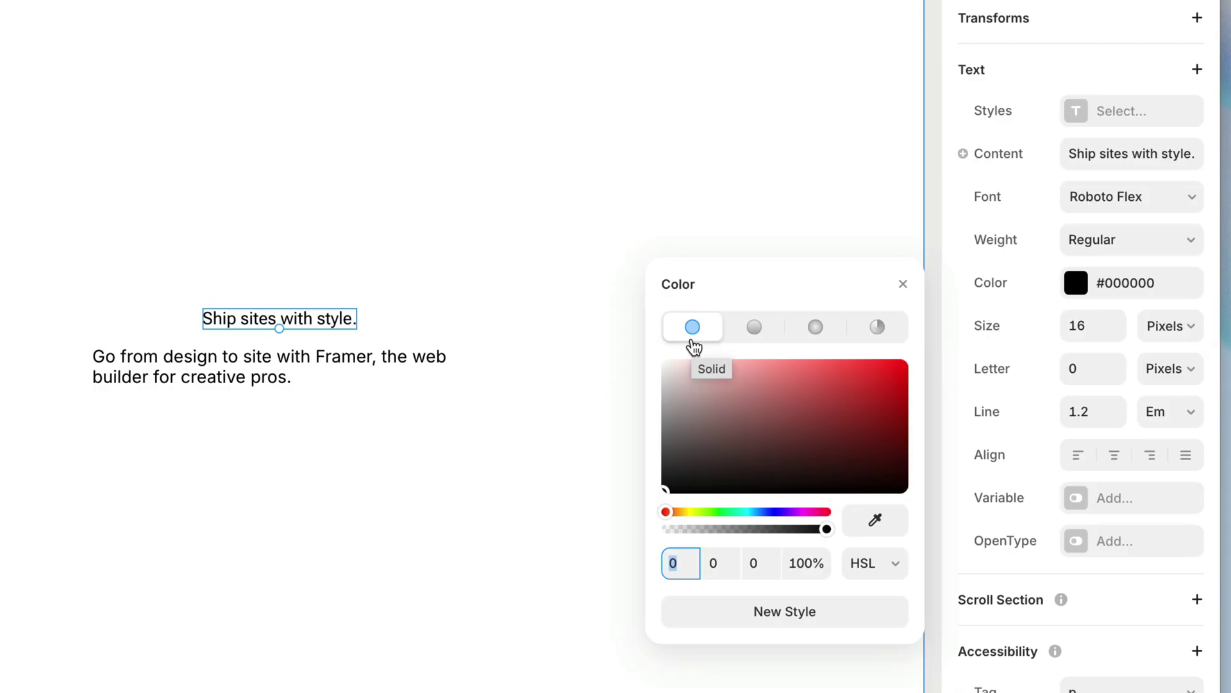
pyautogui.click(753, 344)
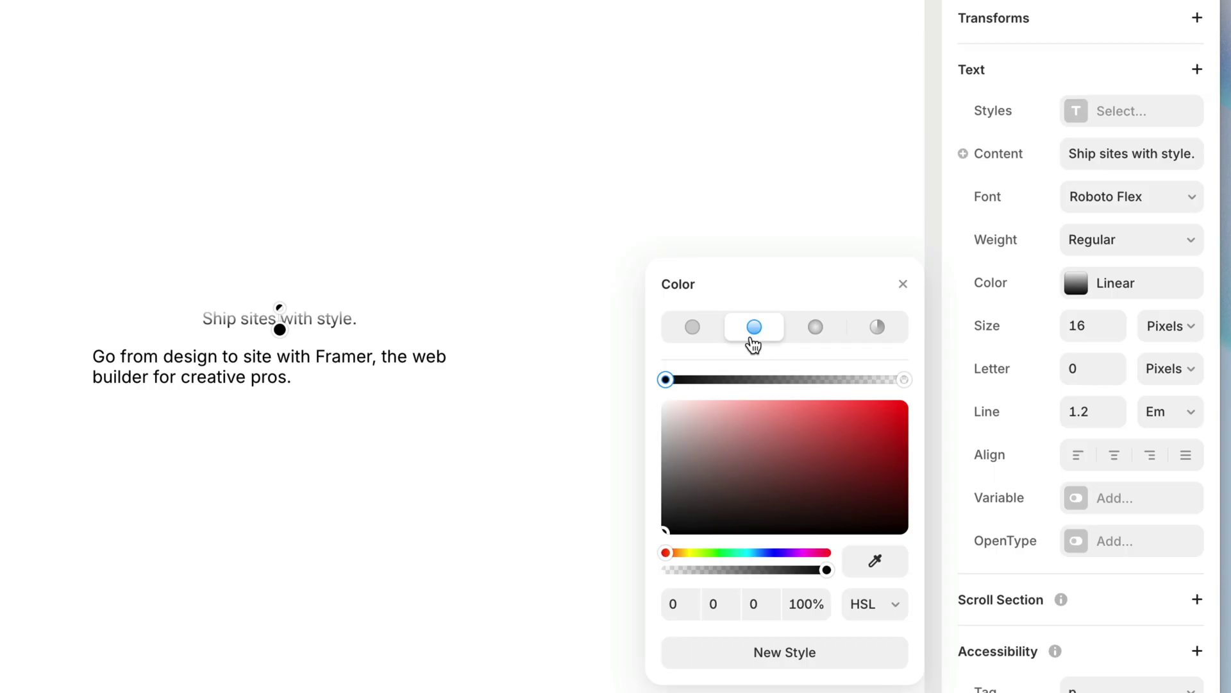
pyautogui.click(814, 344)
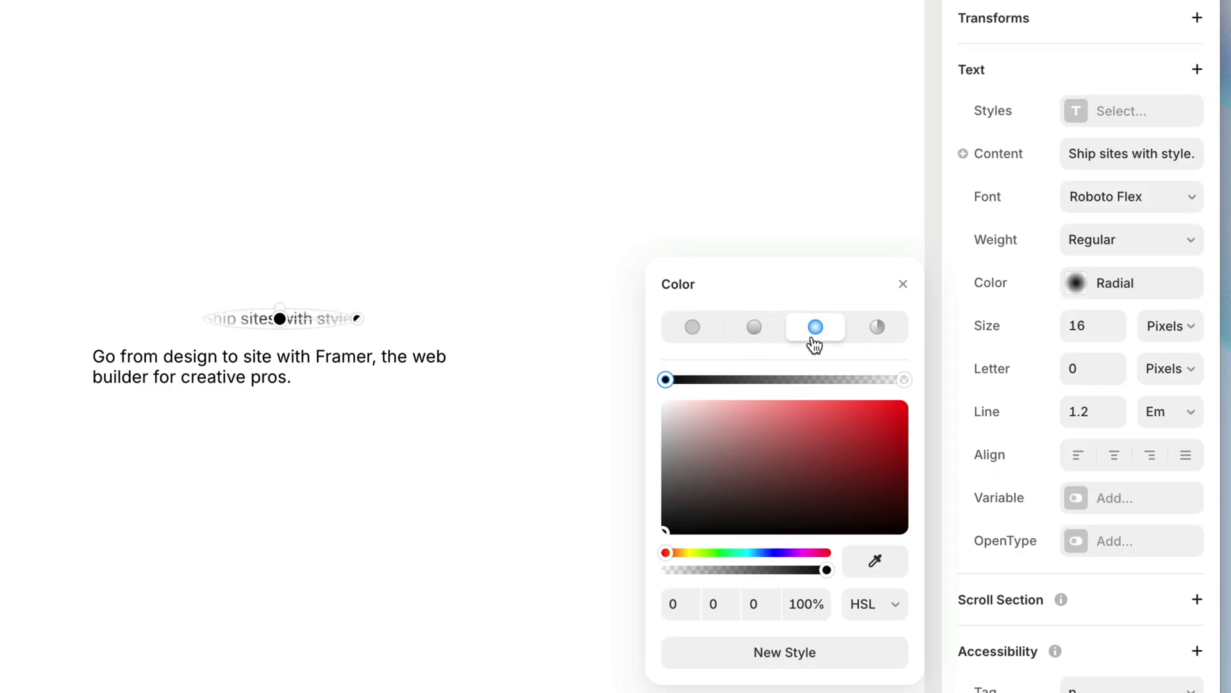
pyautogui.click(885, 344)
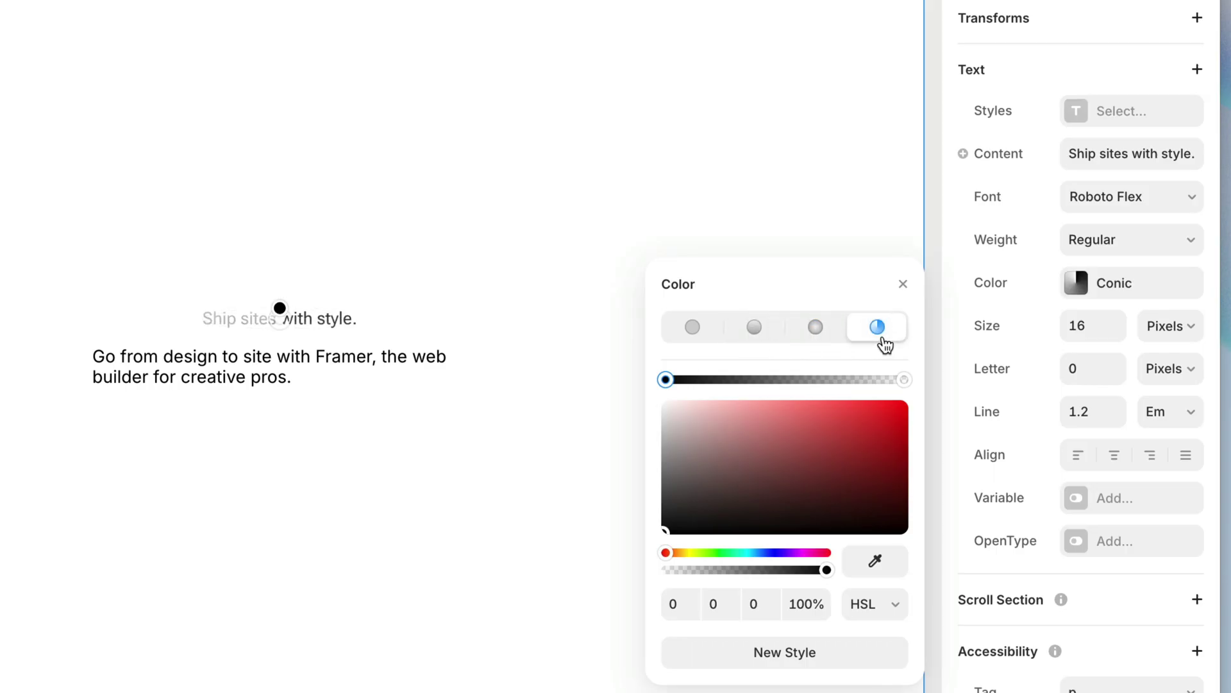
pyautogui.click(694, 339)
pyautogui.moveTo(667, 486); pyautogui.dragTo(641, 464)
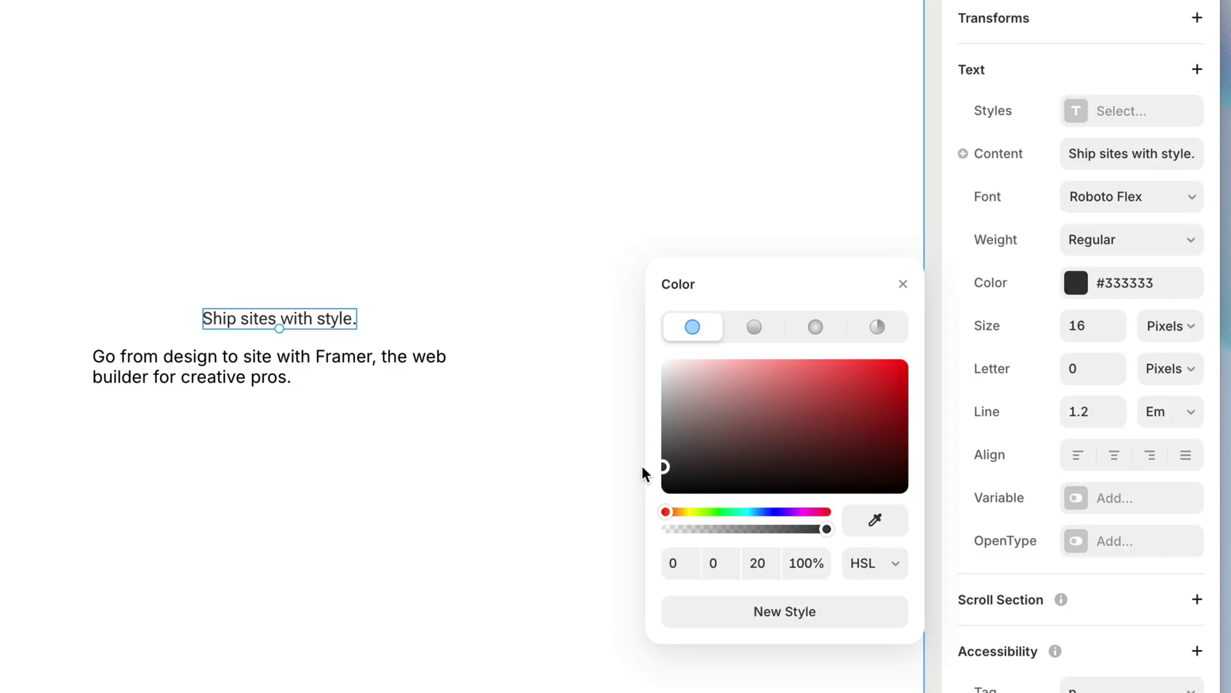
pyautogui.click(1092, 277)
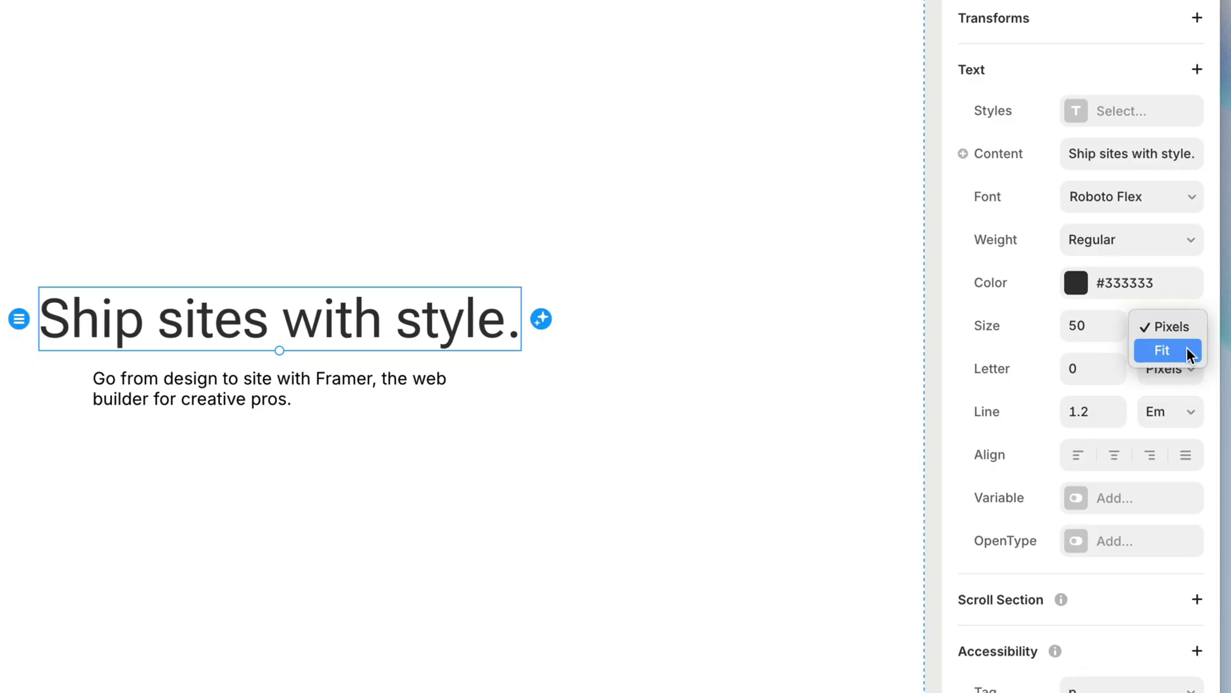
pyautogui.click(1187, 347)
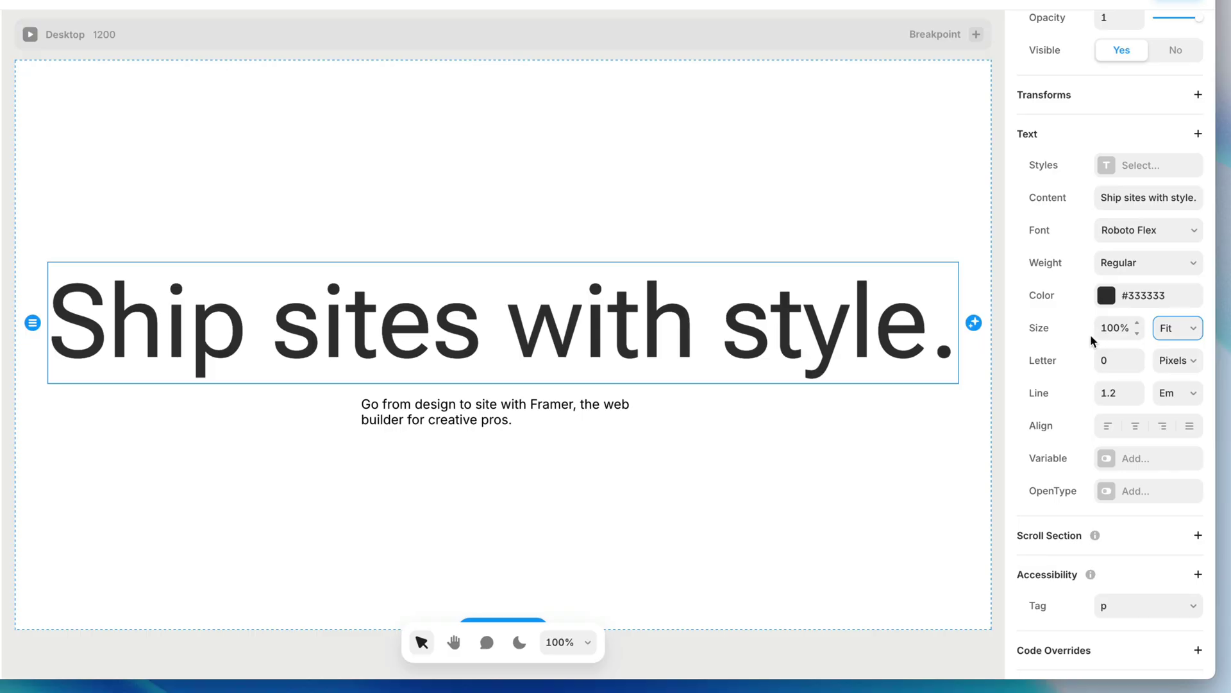
pyautogui.scroll(8, 1075, 331)
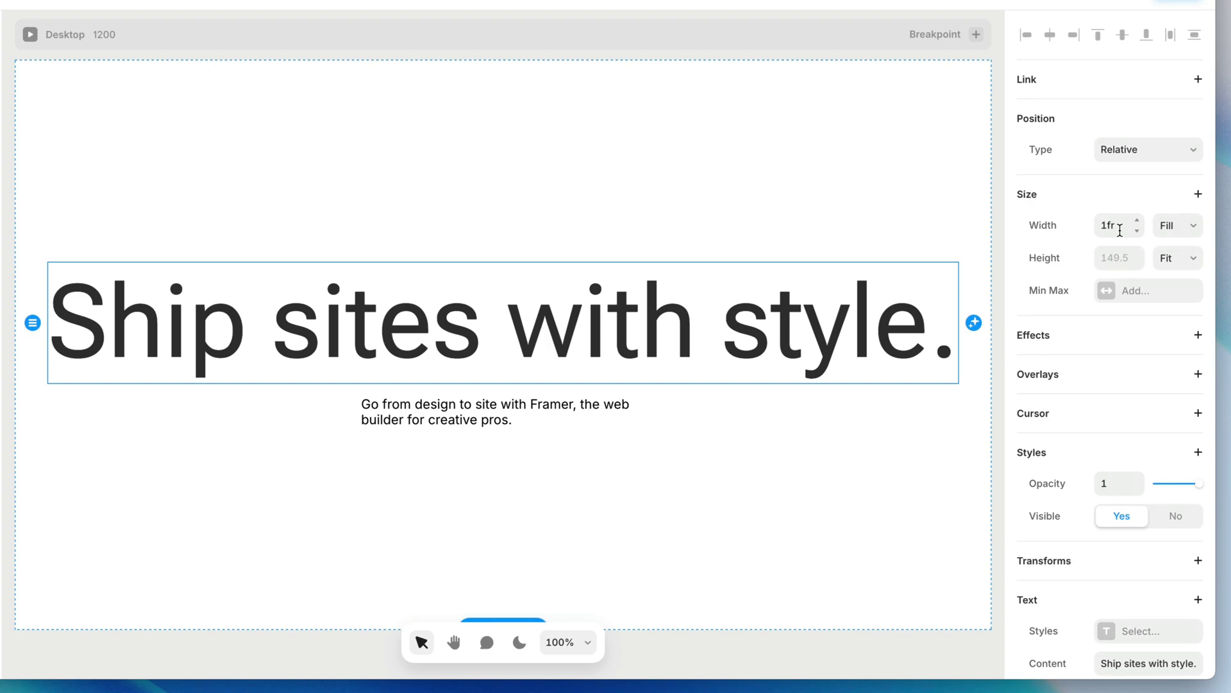
pyautogui.click(1178, 226)
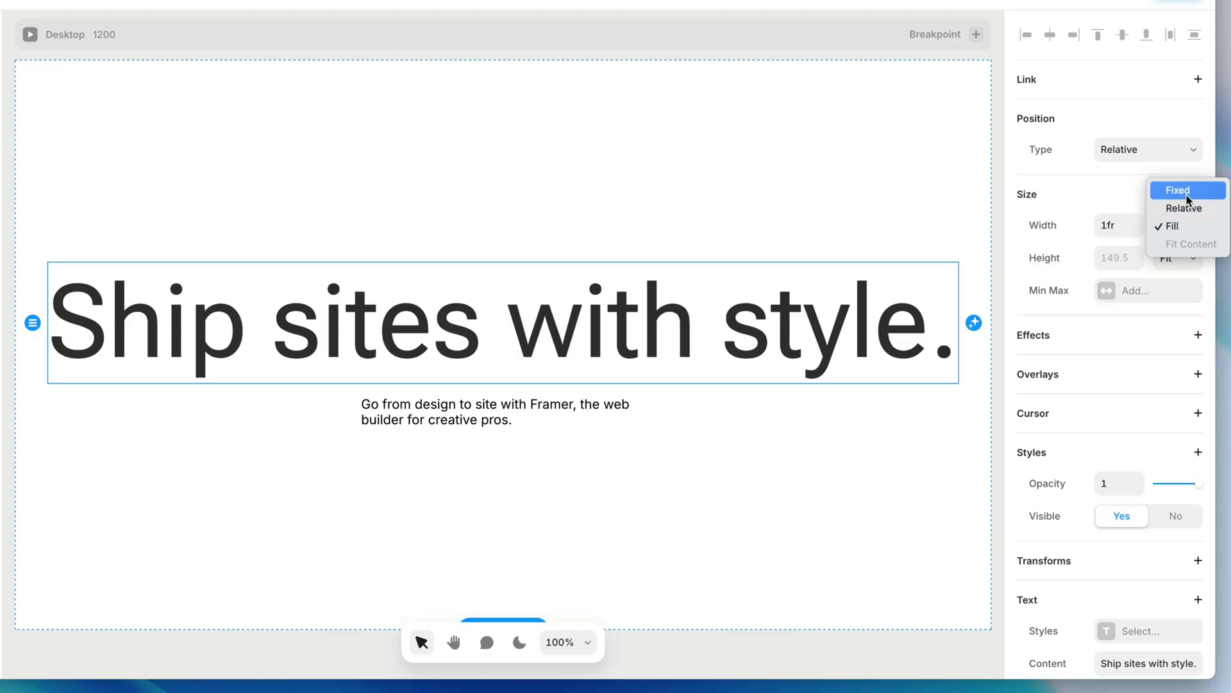
pyautogui.click(1178, 189)
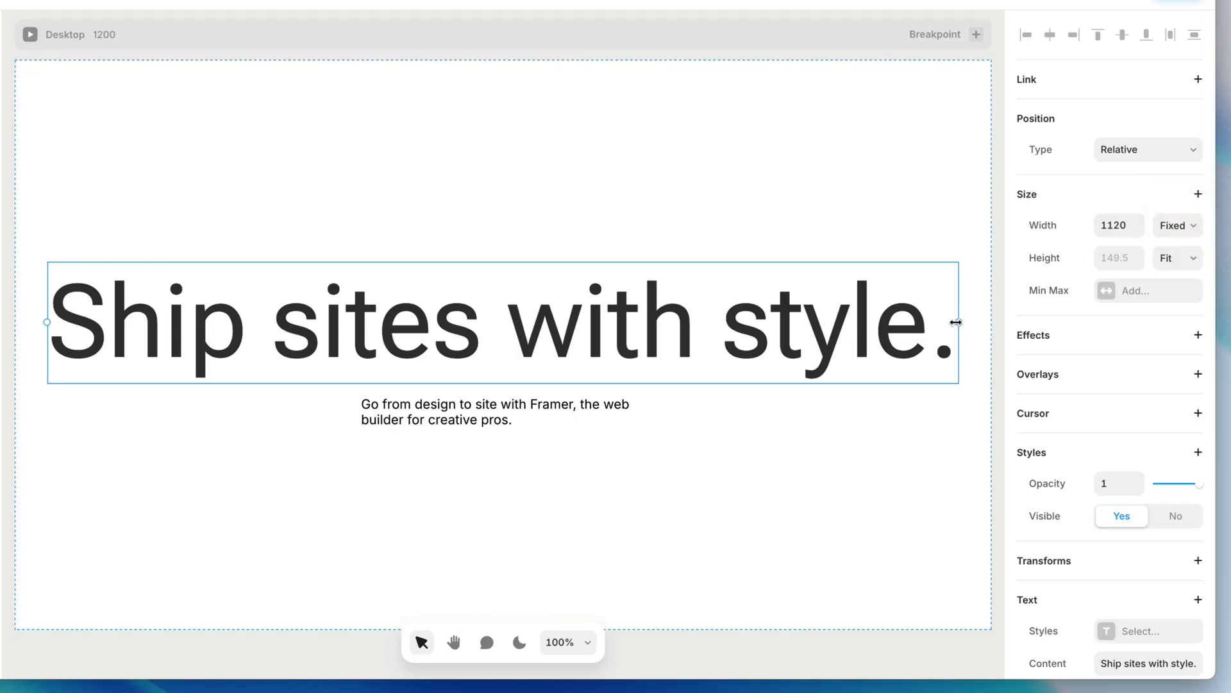
pyautogui.moveTo(956, 324); pyautogui.dragTo(529, 362)
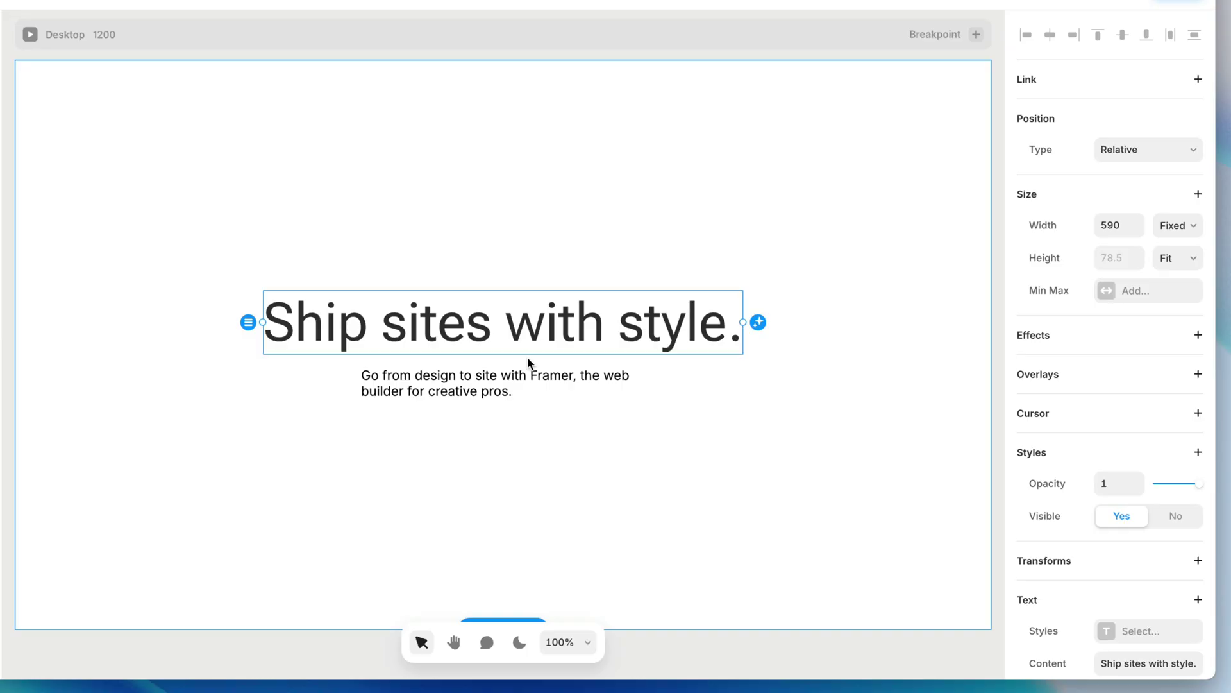
pyautogui.hotkey('ctrl', 'z')
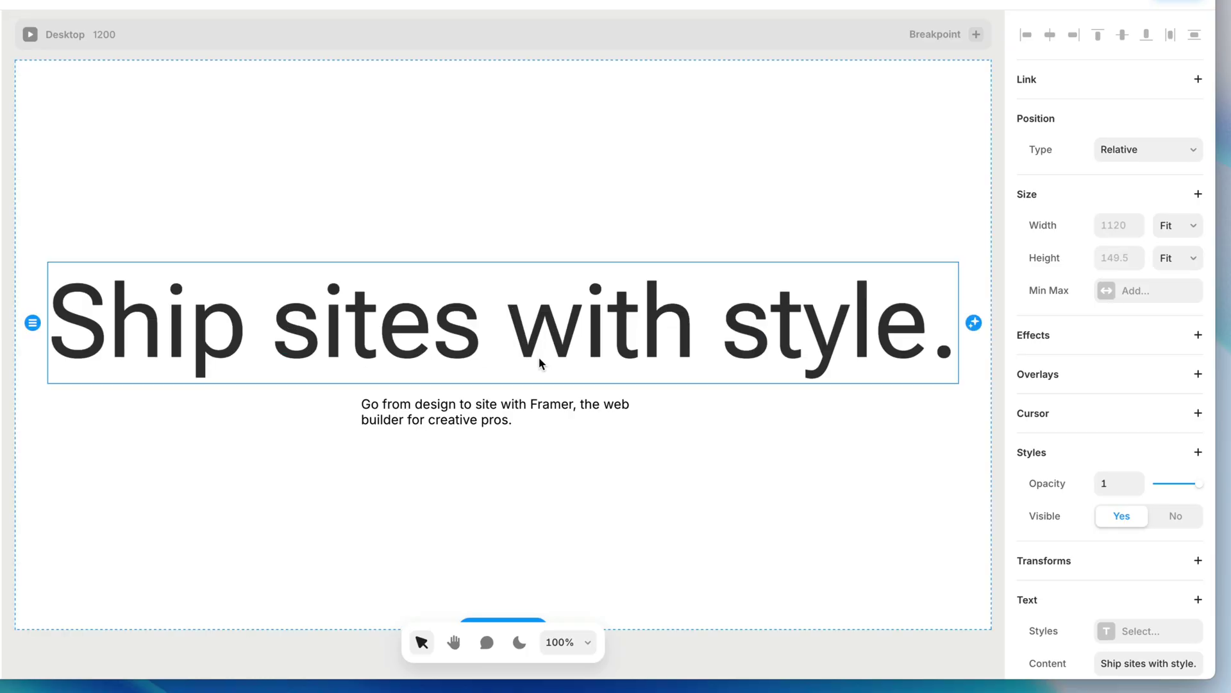
pyautogui.scroll(-8, 1043, 365)
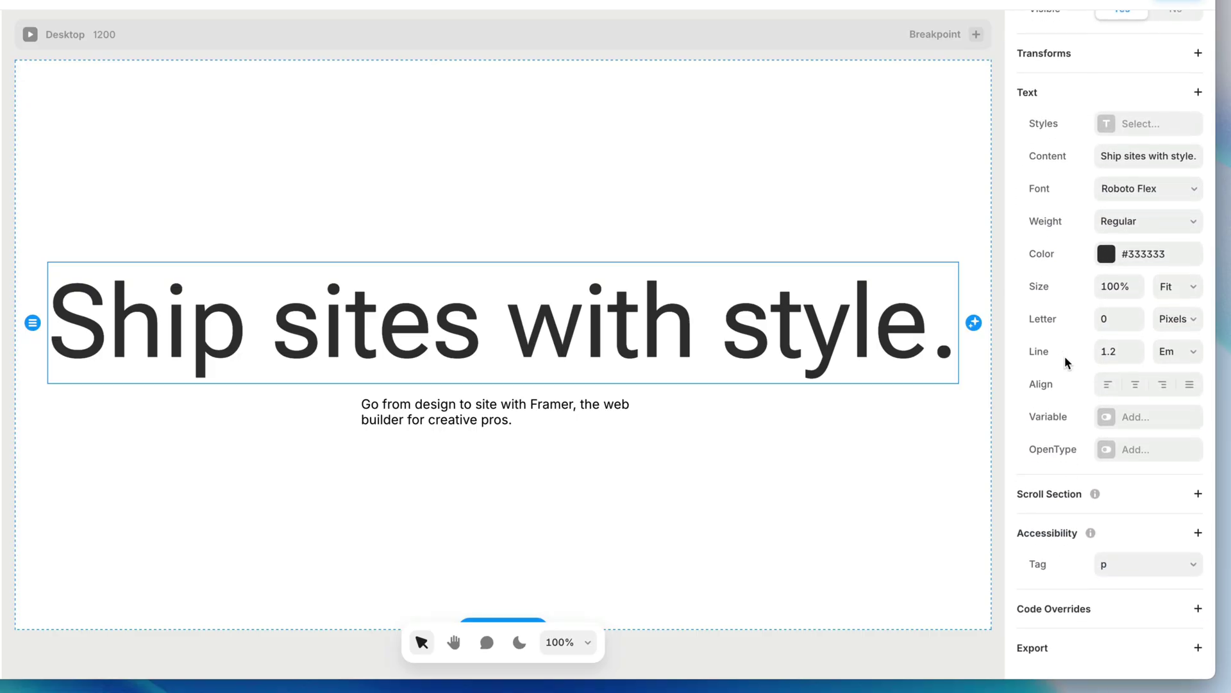
pyautogui.click(1183, 289)
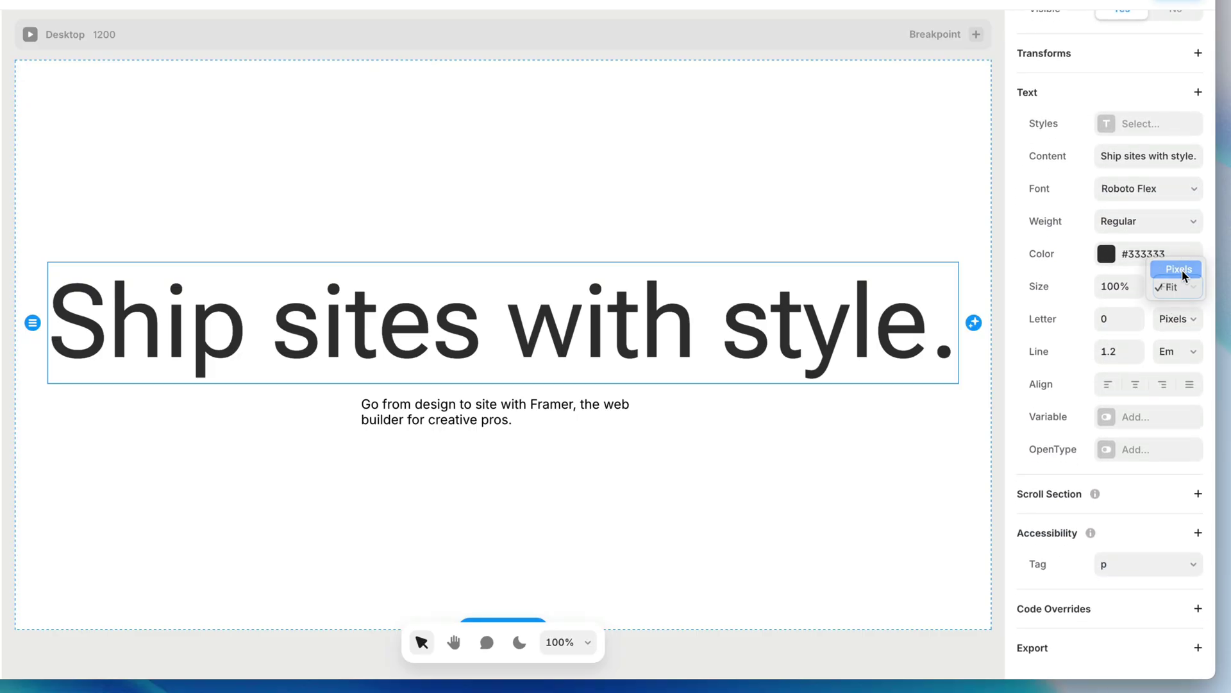
pyautogui.click(1183, 271)
pyautogui.click(1138, 282)
pyautogui.click(1137, 282)
pyautogui.click(1123, 283)
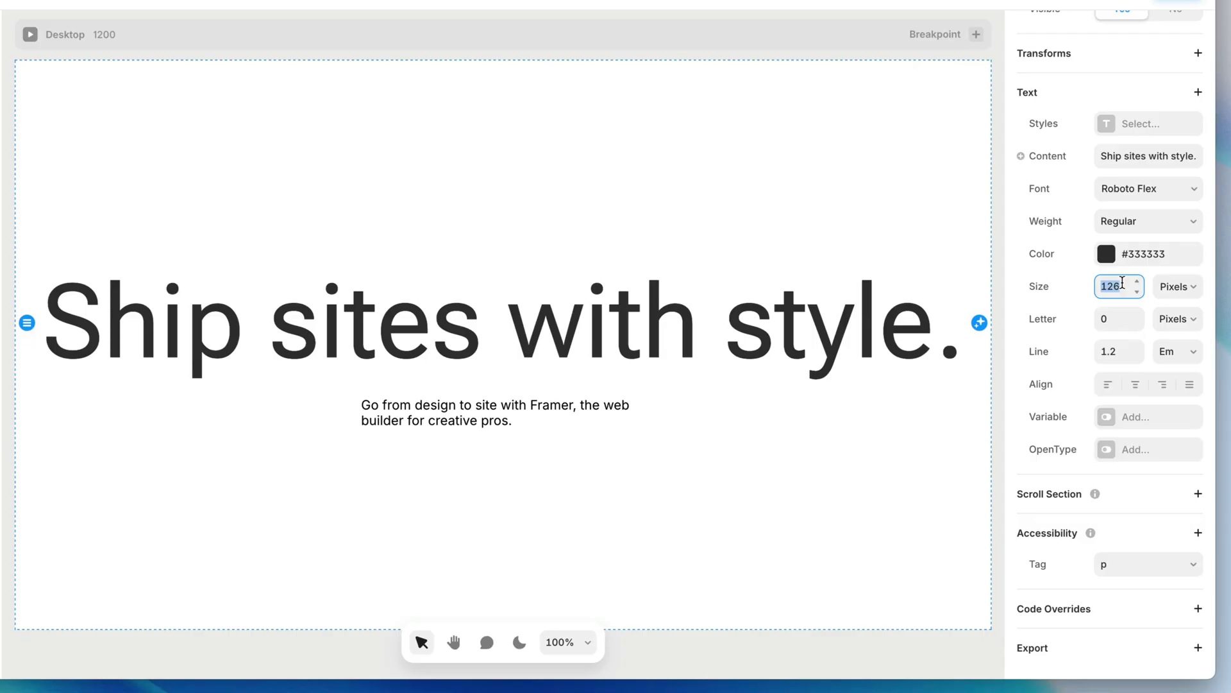
pyautogui.write('50')
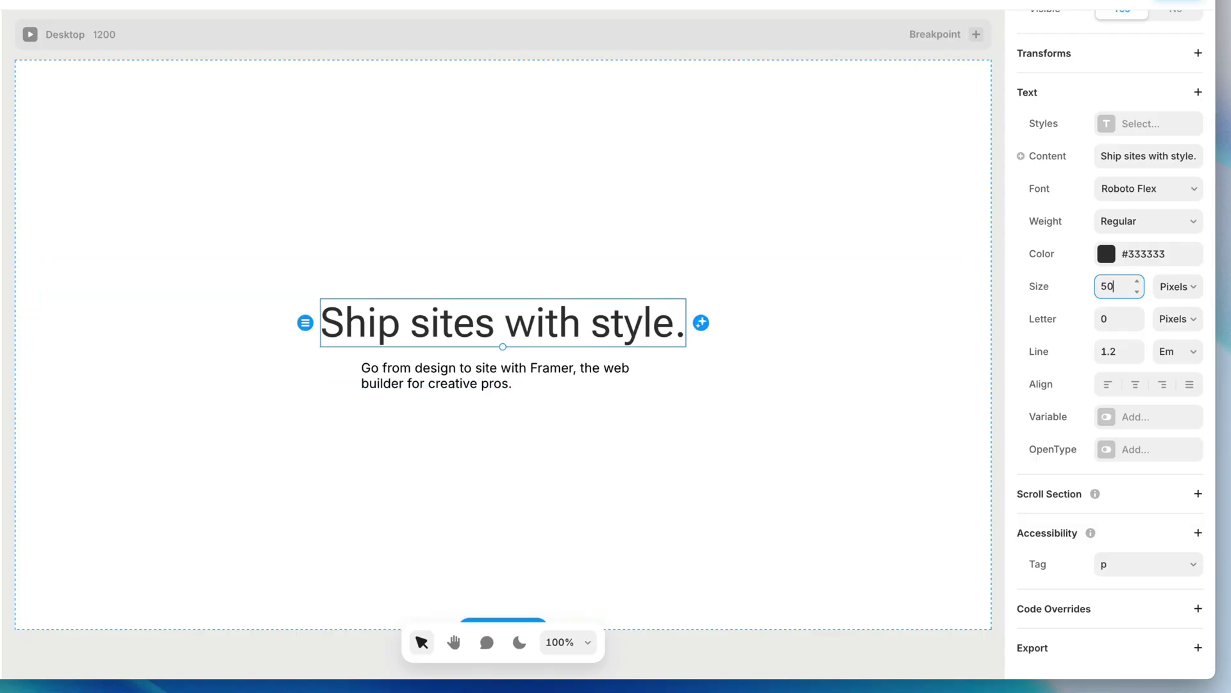
# Step: Set the heading letter spacing to -0.04 em and return its size to 50 px
pyautogui.moveTo(1135, 319)
pyautogui.mouseDown()
pyautogui.moveTo(1142, 246)
pyautogui.moveTo(1141, 331)
pyautogui.mouseUp()
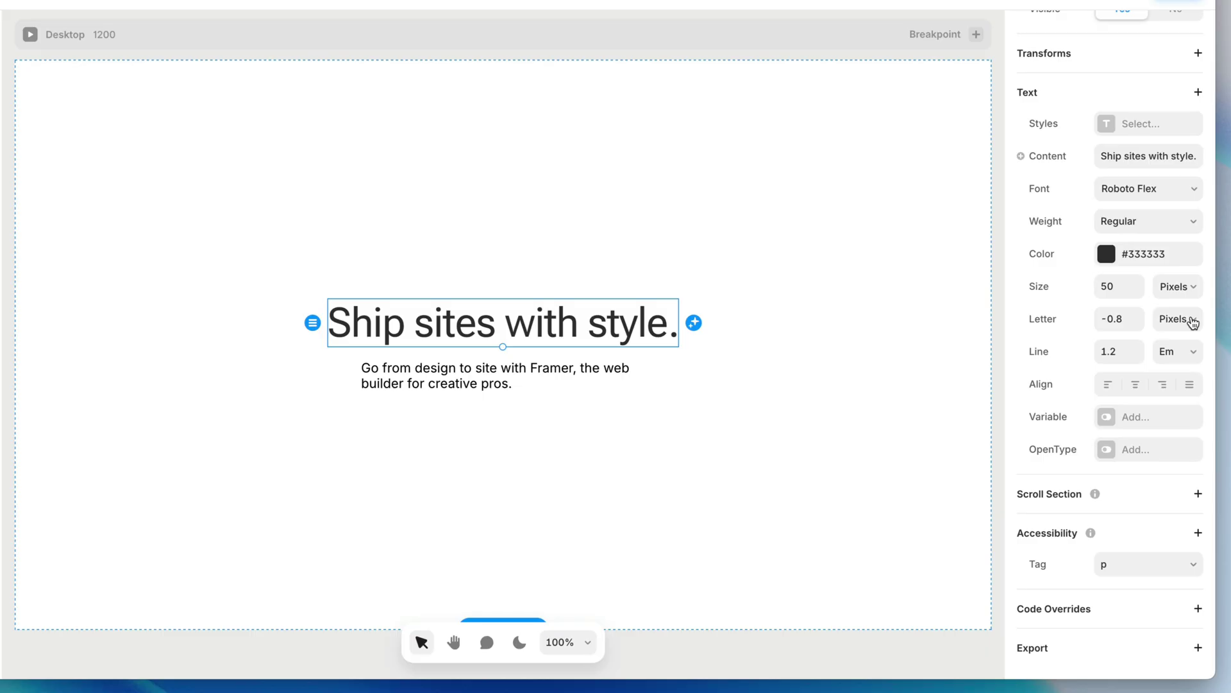
pyautogui.moveTo(1138, 292)
pyautogui.mouseDown()
pyautogui.moveTo(1138, 222)
pyautogui.moveTo(1127, 325)
pyautogui.moveTo(1126, 265)
pyautogui.moveTo(1123, 291)
pyautogui.mouseUp()
pyautogui.click(1189, 320)
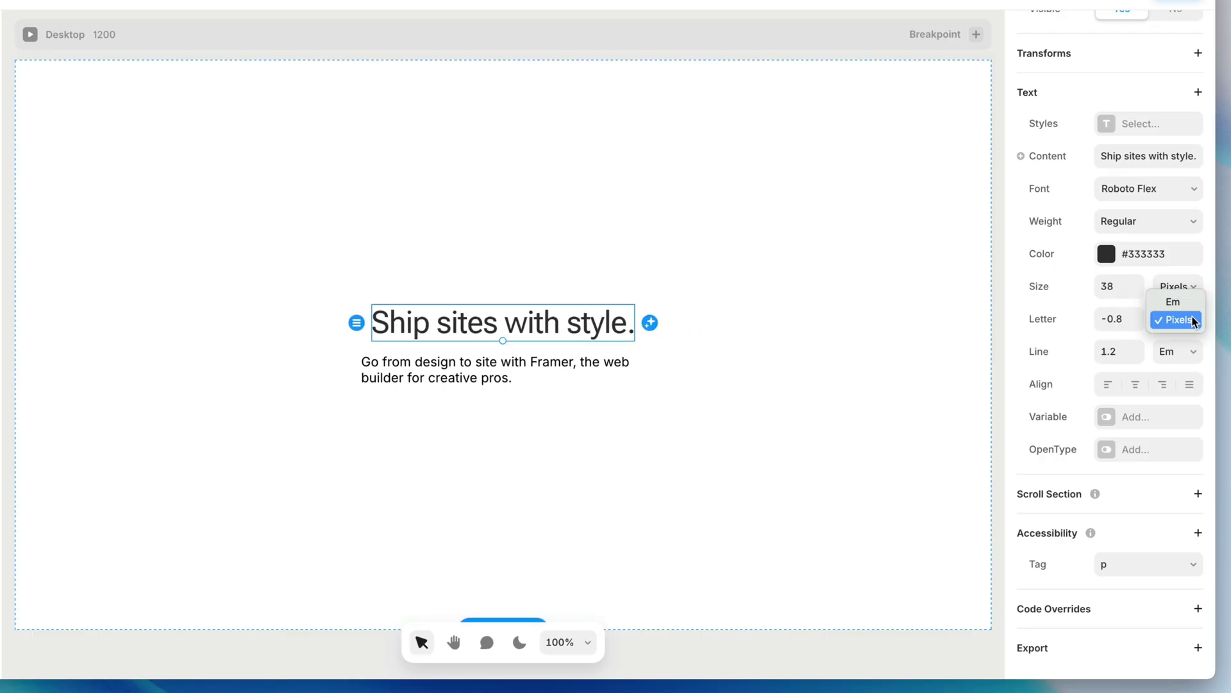
pyautogui.click(1194, 309)
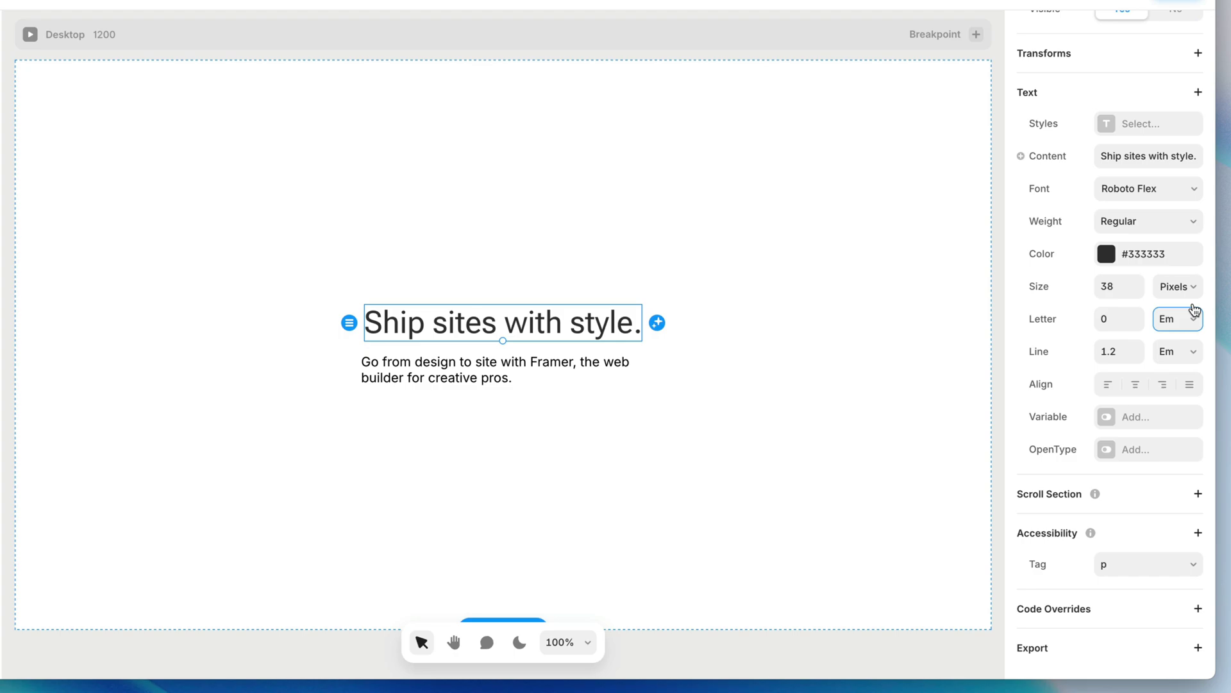
pyautogui.click(1137, 325)
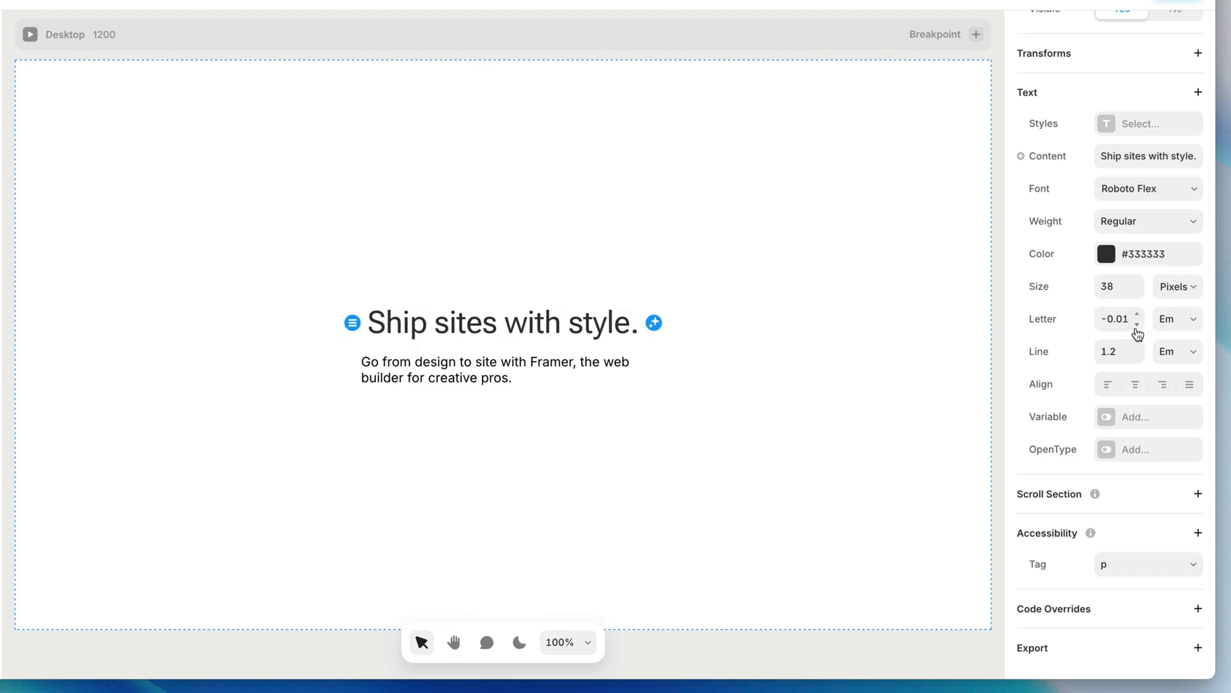
pyautogui.click(1137, 325)
pyautogui.click(1138, 325)
pyautogui.click(1138, 325)
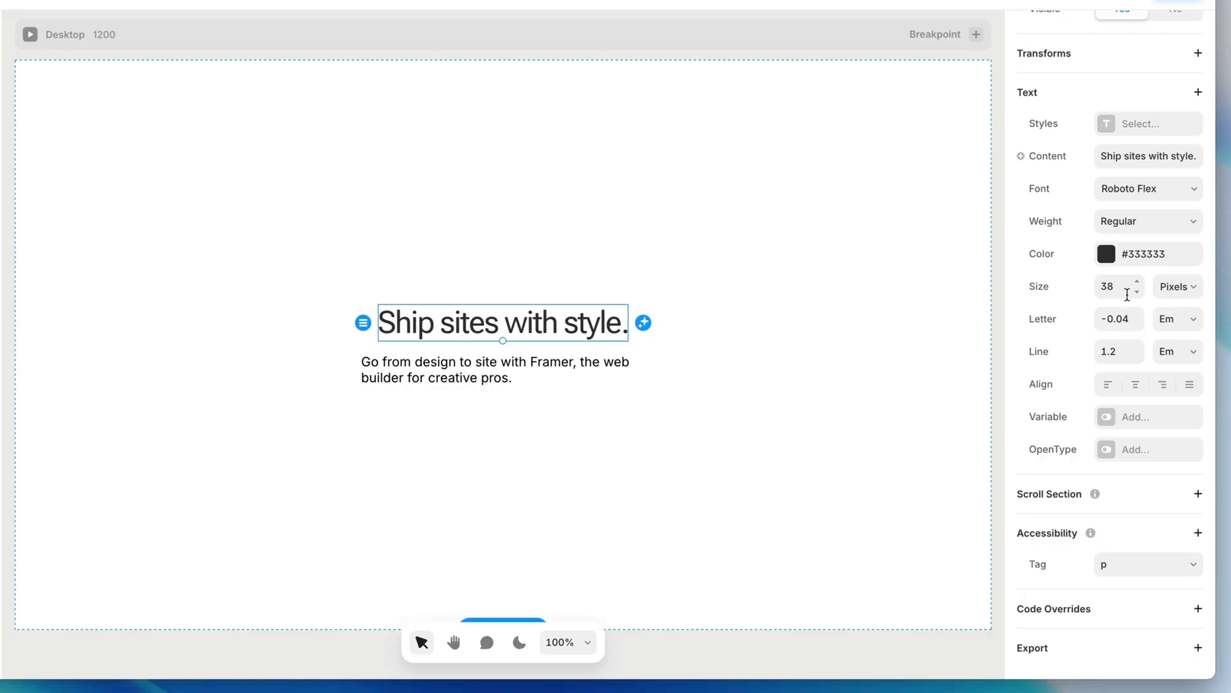
pyautogui.moveTo(1143, 294); pyautogui.dragTo(1117, 278)
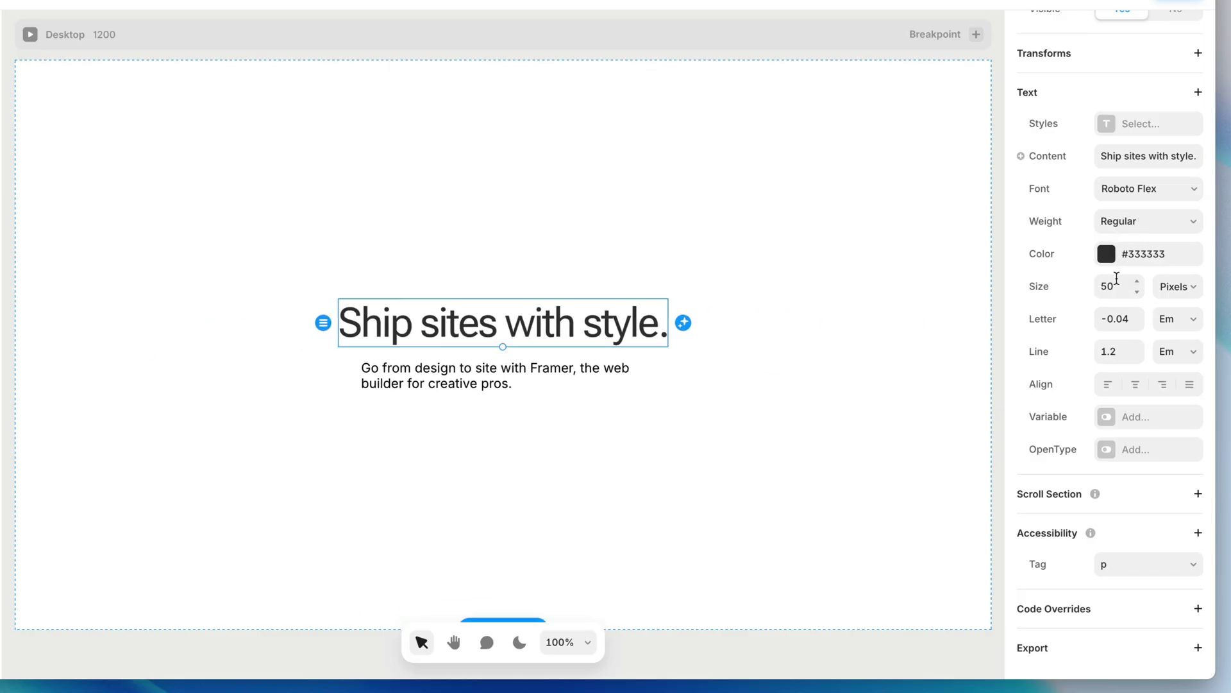
# Step: Raise the paragraph's line height to 1.5, keeping the unit in em
pyautogui.click(588, 381)
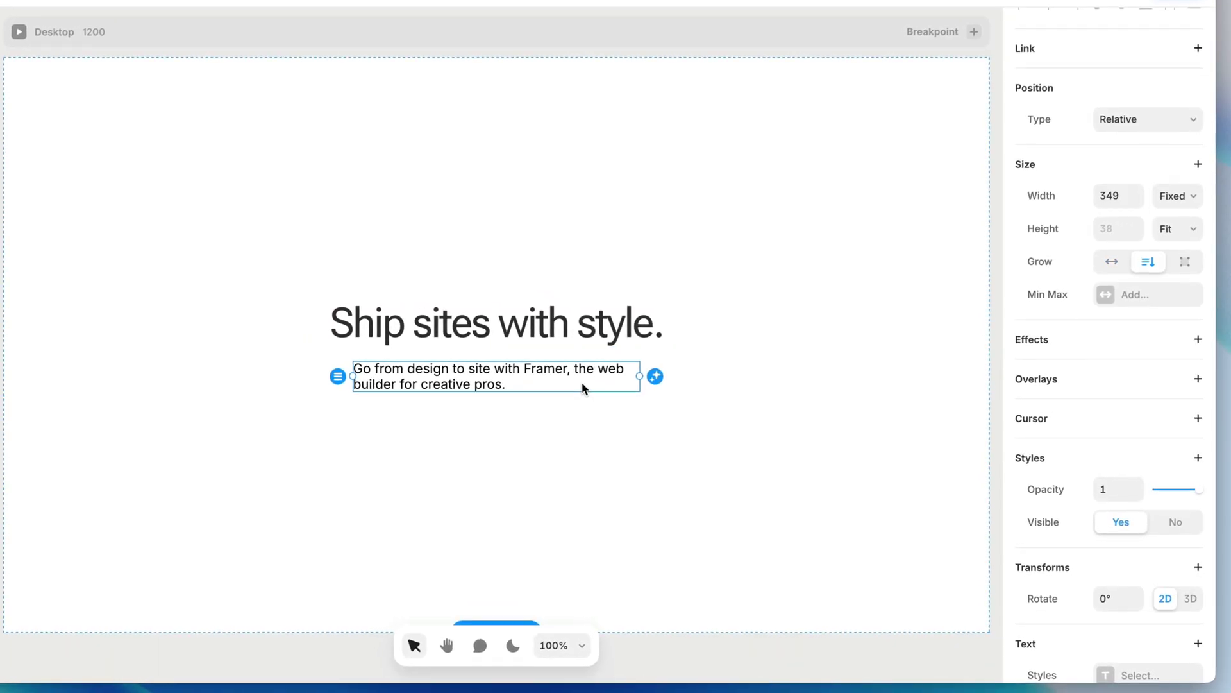
pyautogui.scroll(-10, 1039, 431)
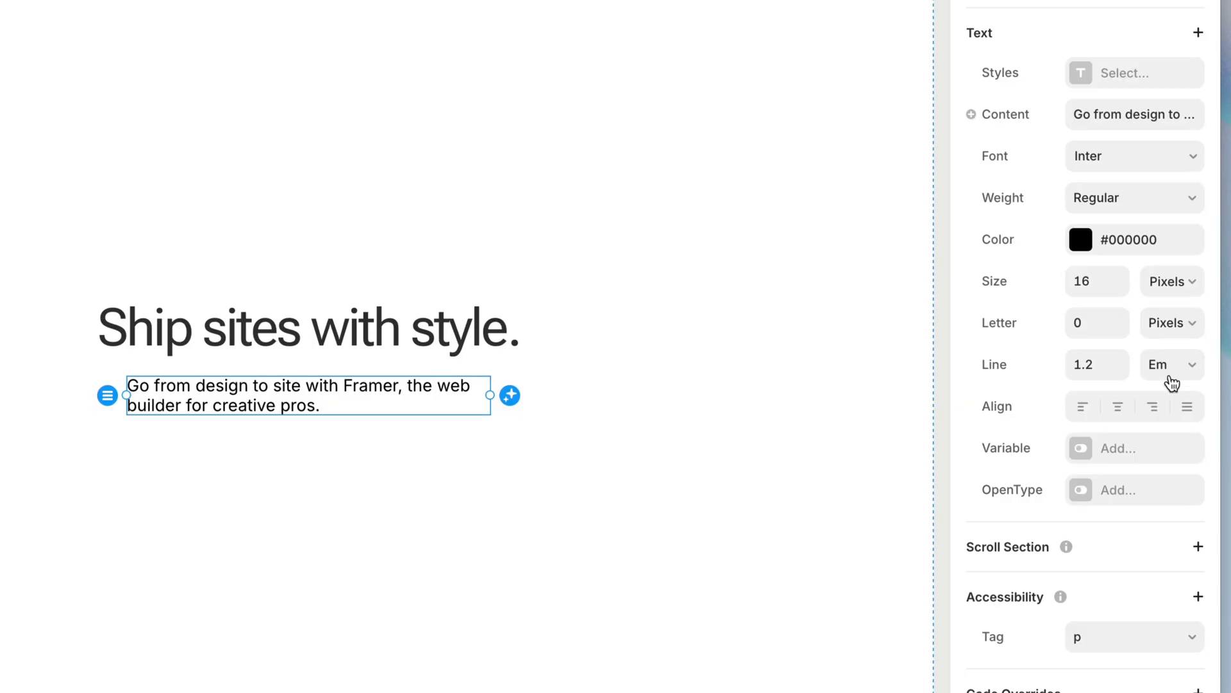
pyautogui.click(1120, 361)
pyautogui.click(1121, 360)
pyautogui.click(1121, 360)
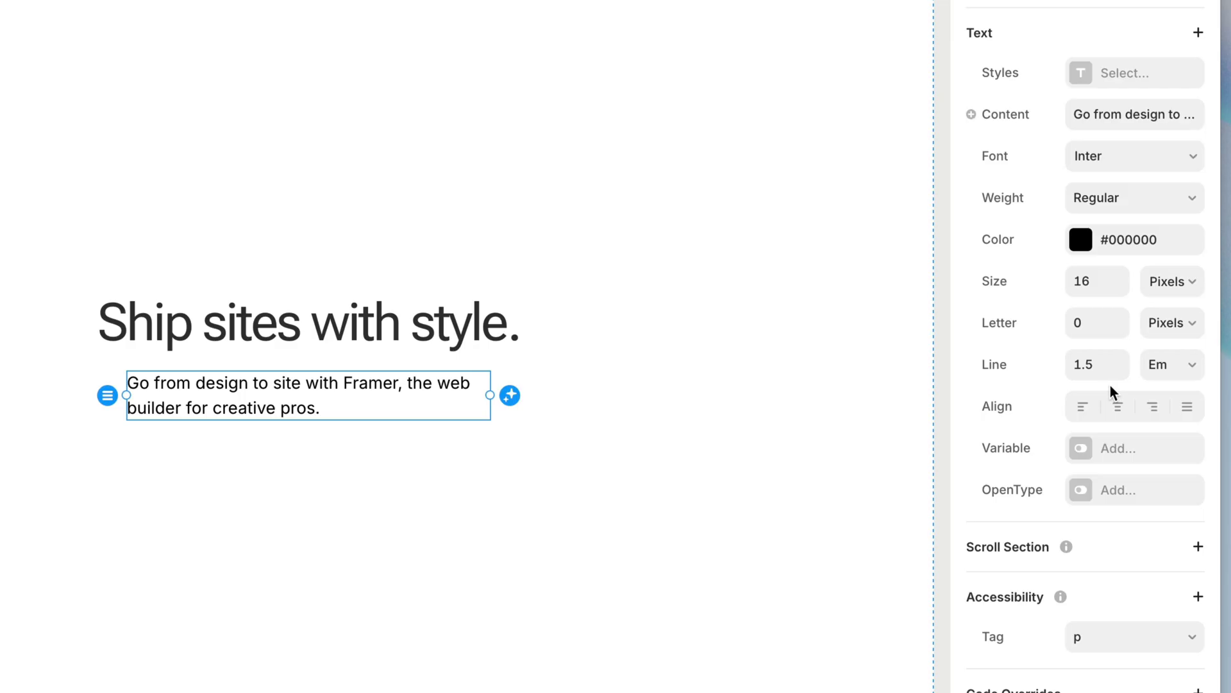
pyautogui.click(1180, 372)
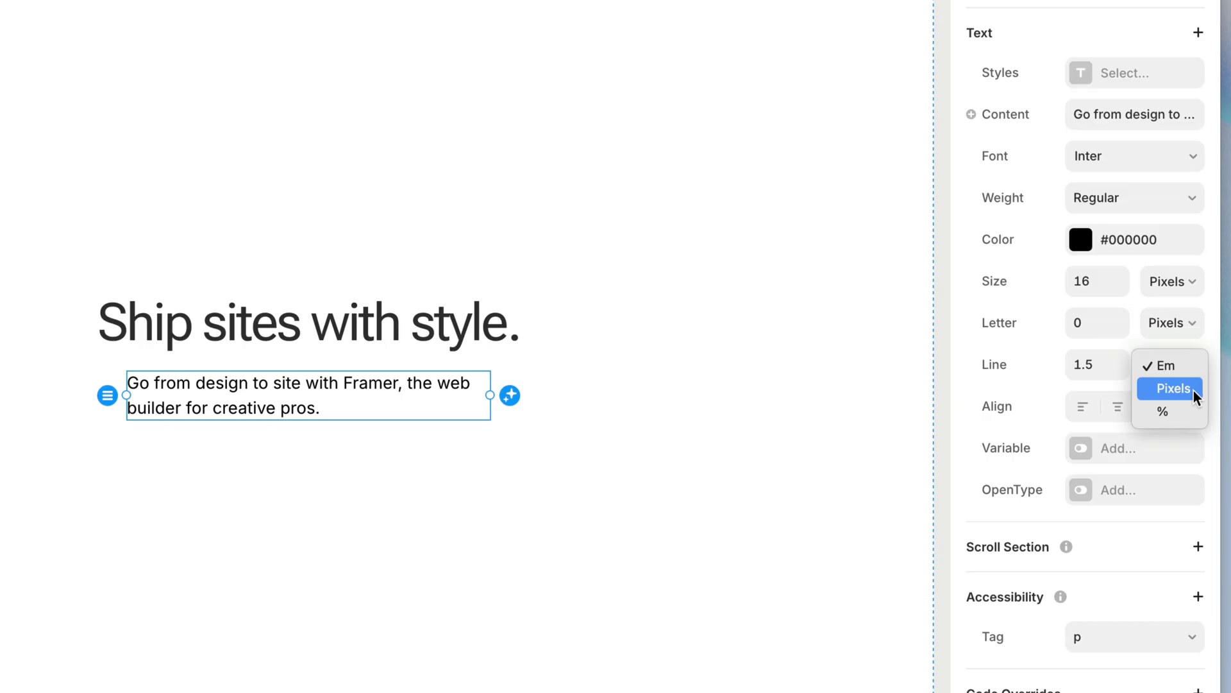
pyautogui.click(1190, 367)
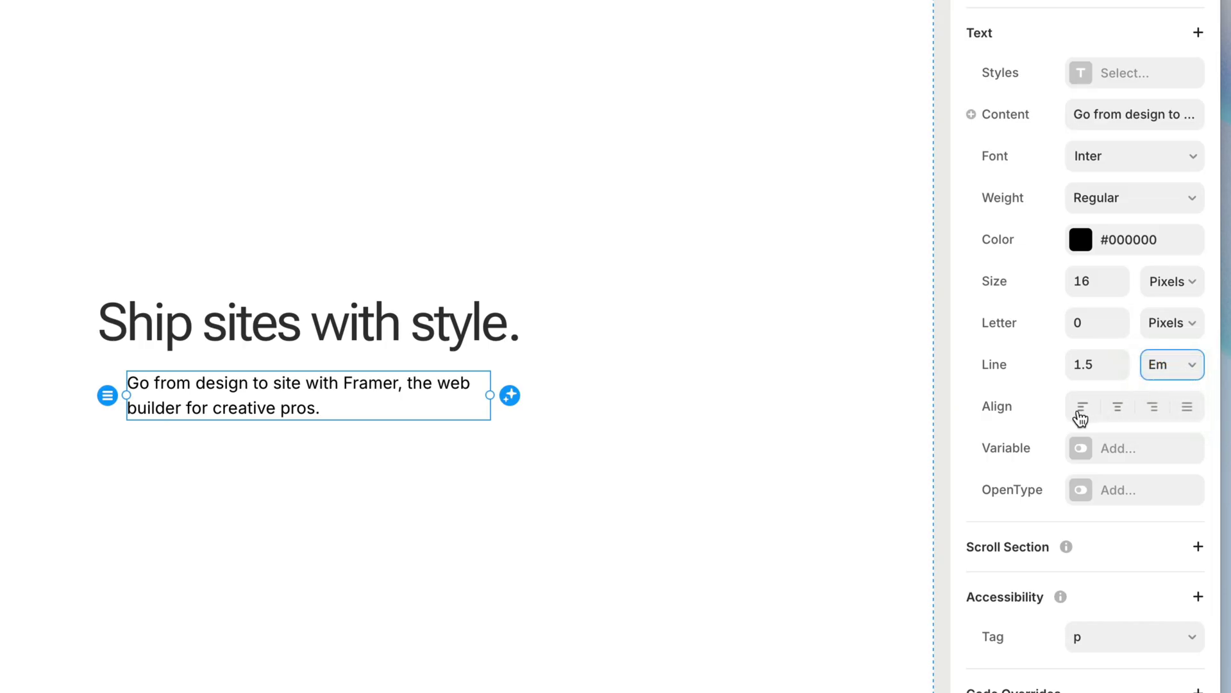
# Step: Try right and justified alignment, then centre-align the subheading paragraph
pyautogui.click(1118, 410)
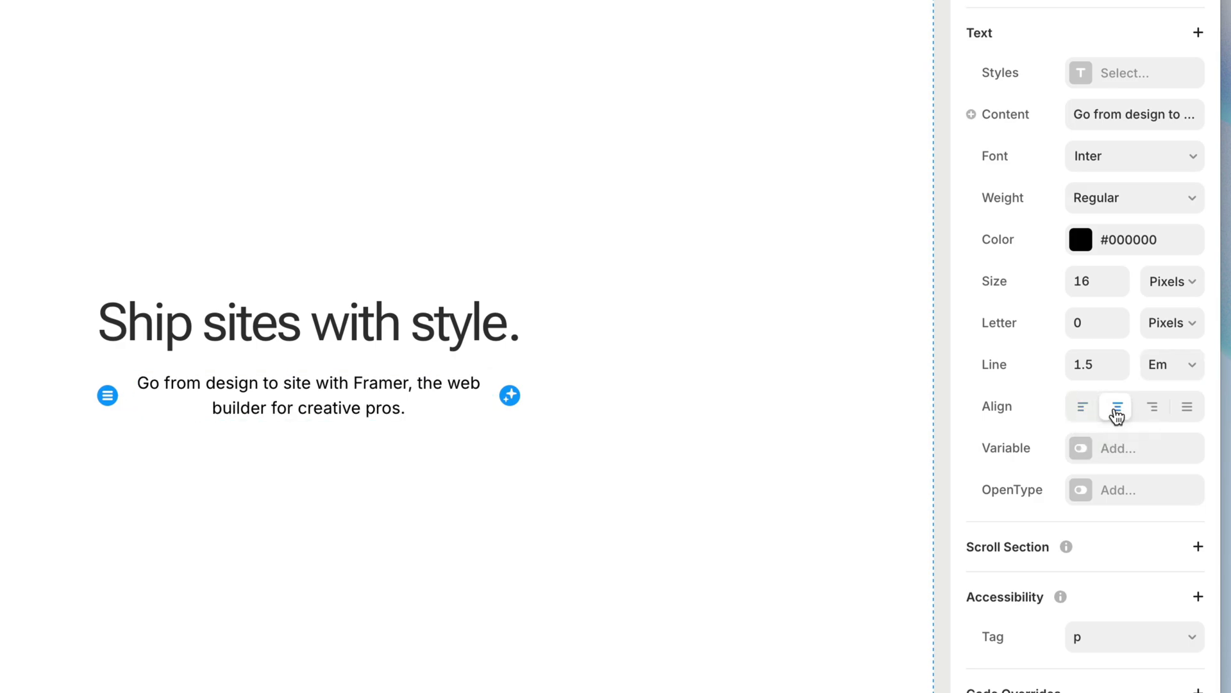
pyautogui.click(1157, 411)
pyautogui.click(1190, 410)
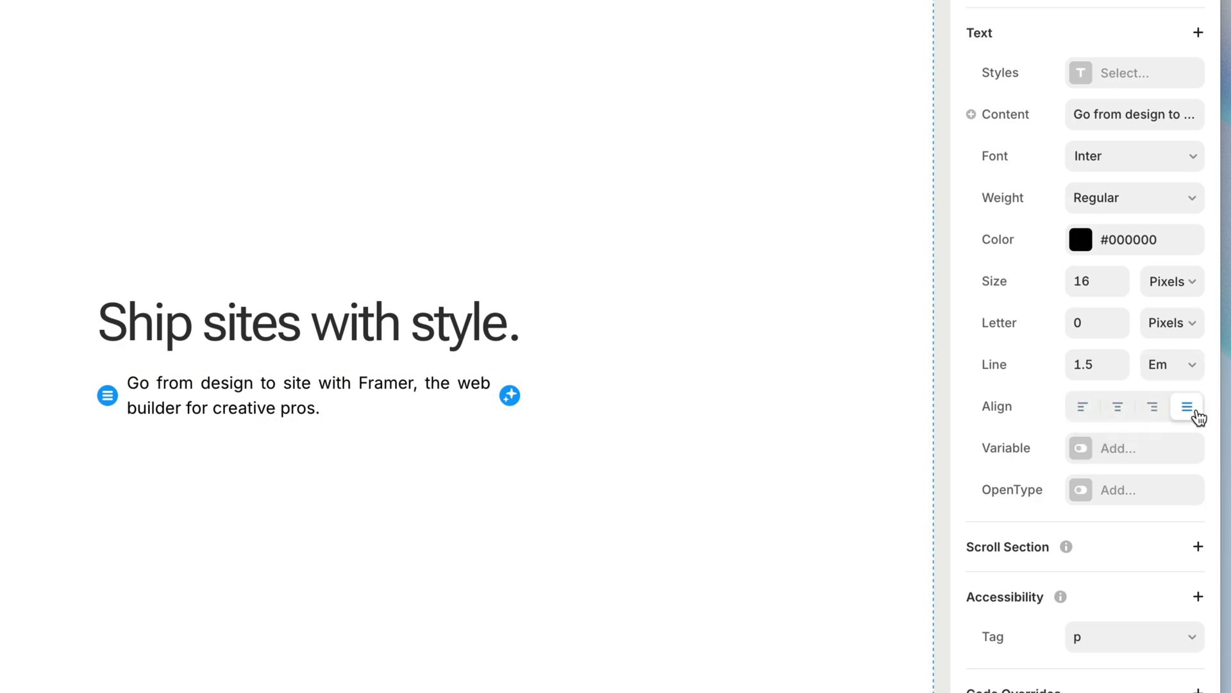
pyautogui.click(1120, 413)
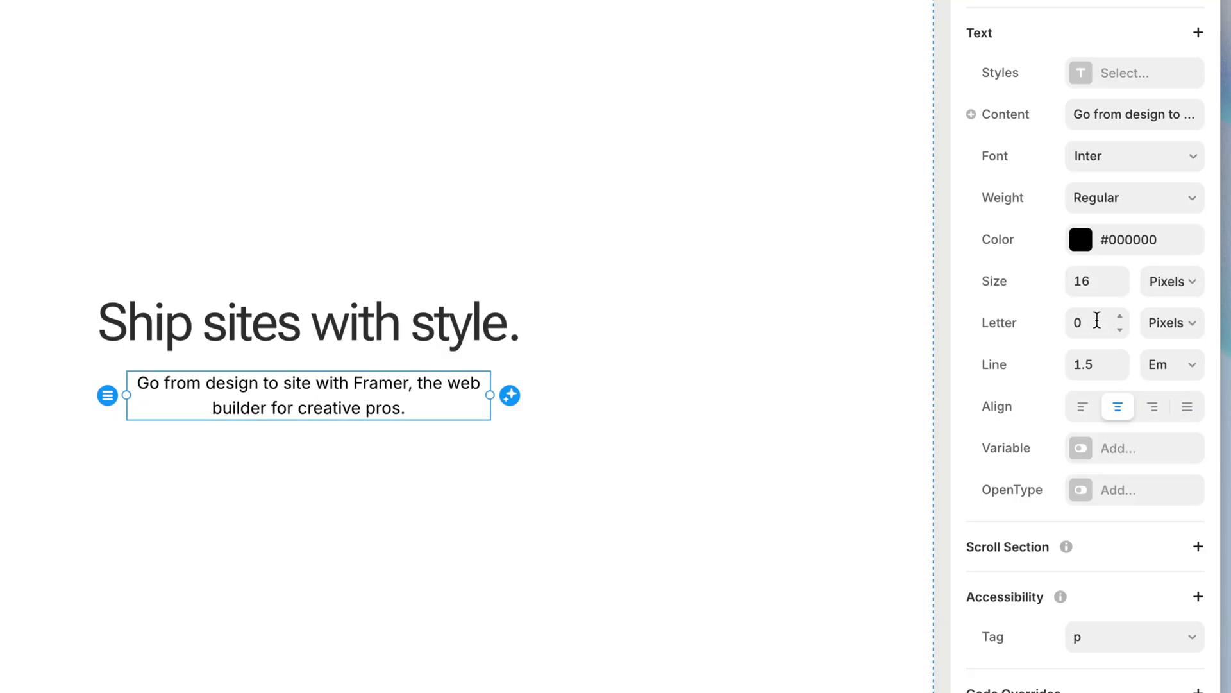
# Step: Recolour the subheading grey #666666, leaving its weight on Regular
pyautogui.click(1080, 243)
pyautogui.moveTo(701, 413); pyautogui.dragTo(655, 390)
pyautogui.click(1086, 245)
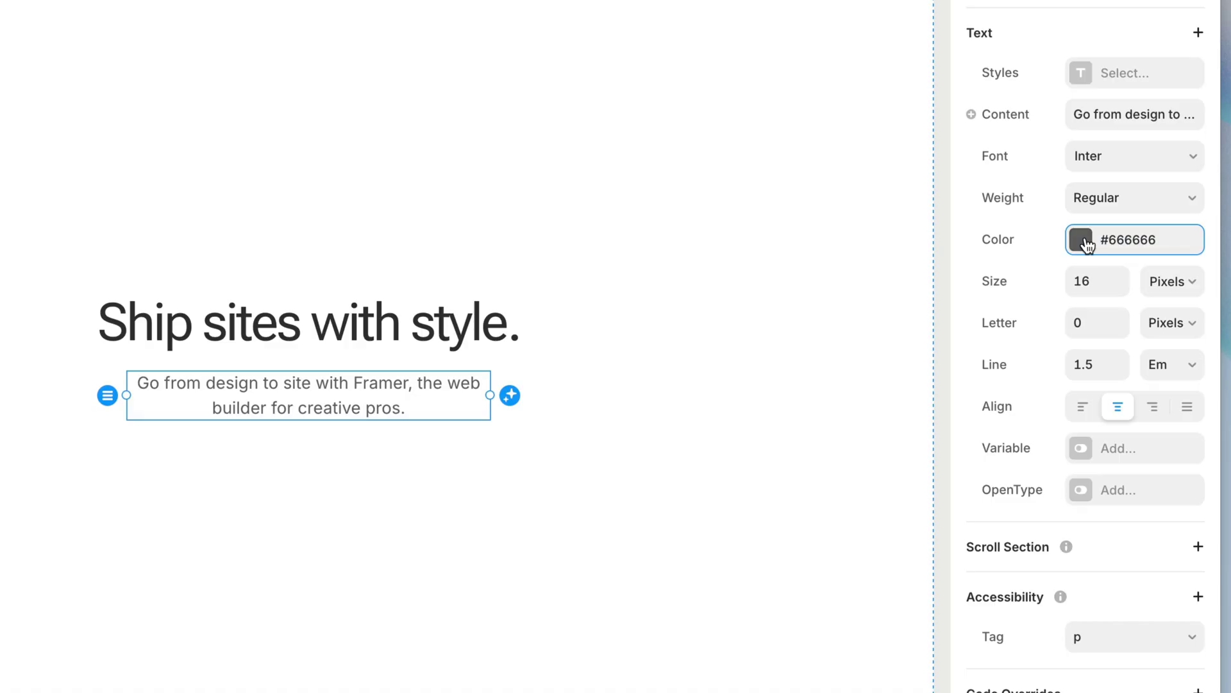
pyautogui.click(1143, 202)
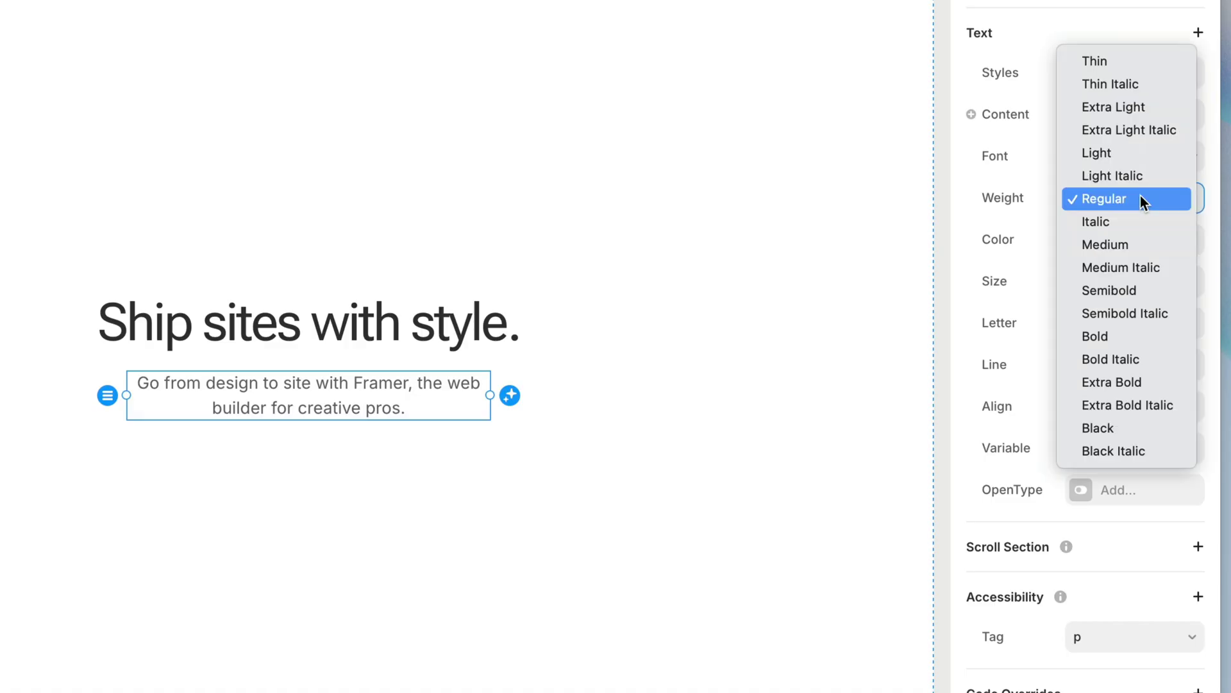
pyautogui.click(1007, 202)
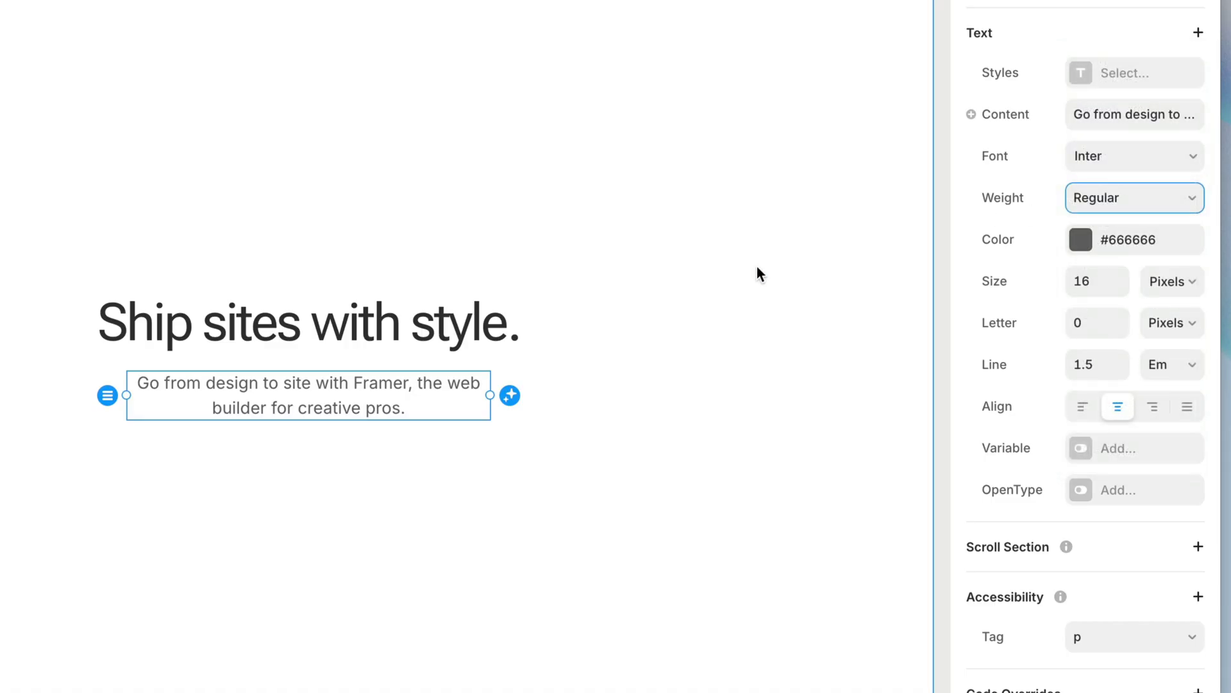
pyautogui.click(471, 325)
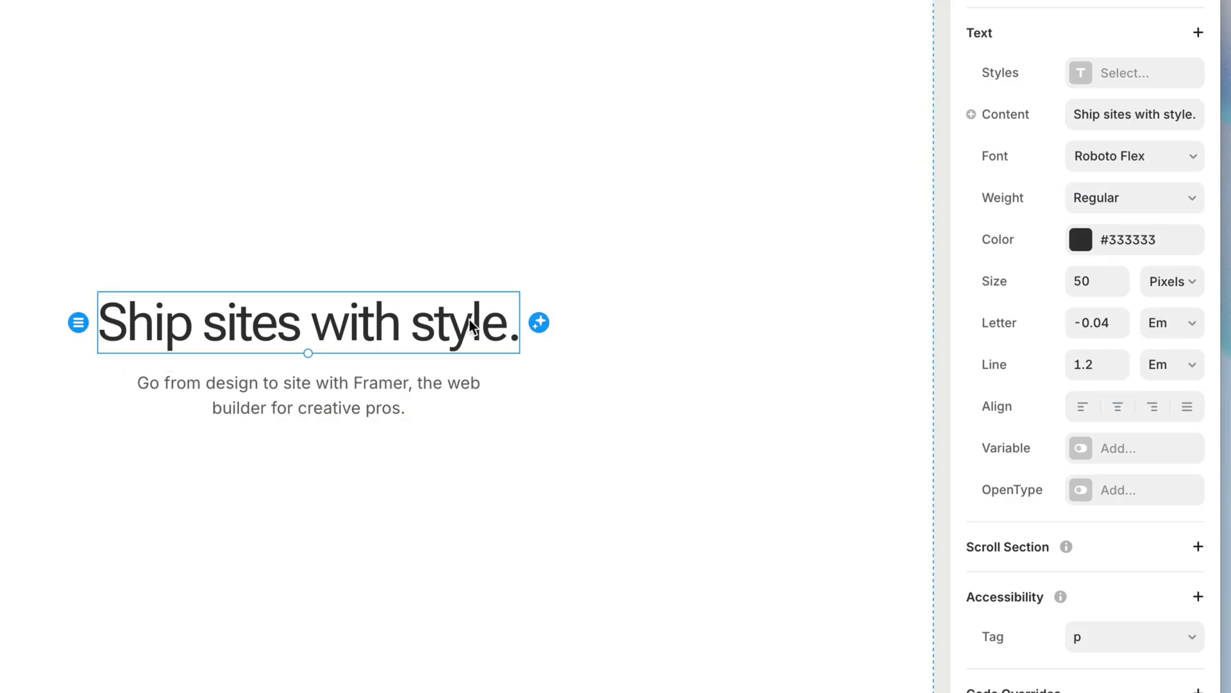
# Step: Filter the heading's font picker to Variable fonts, keeping Roboto Flex applied
pyautogui.click(1149, 194)
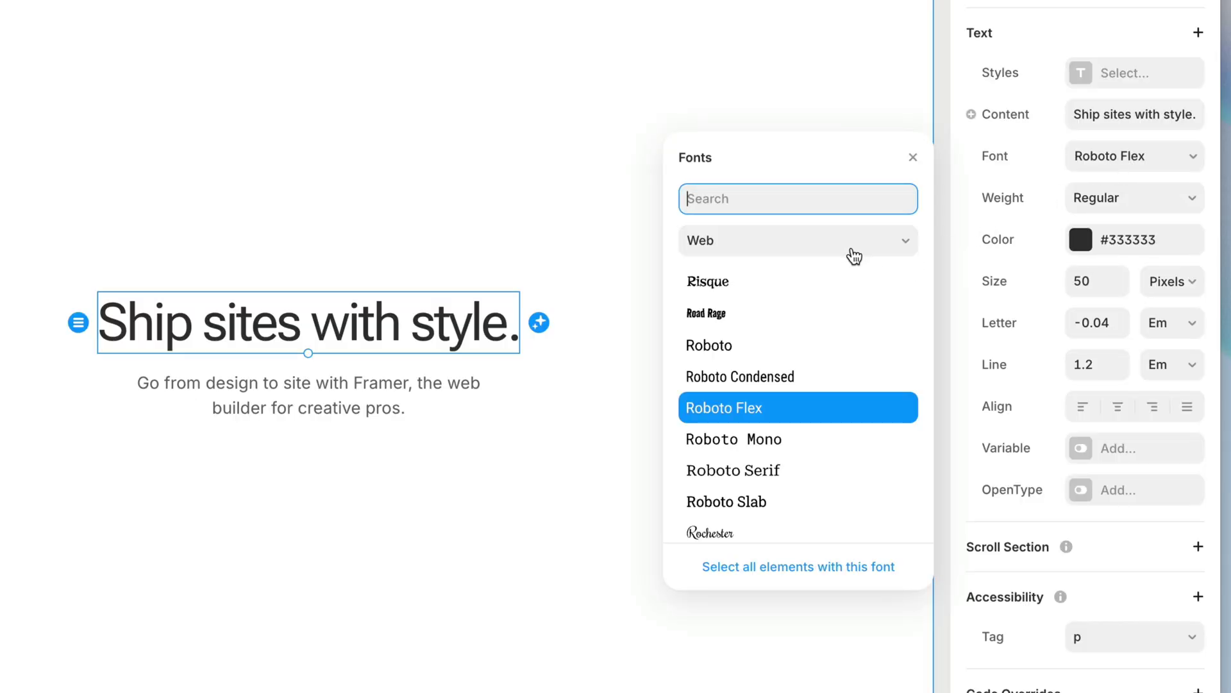
pyautogui.click(854, 255)
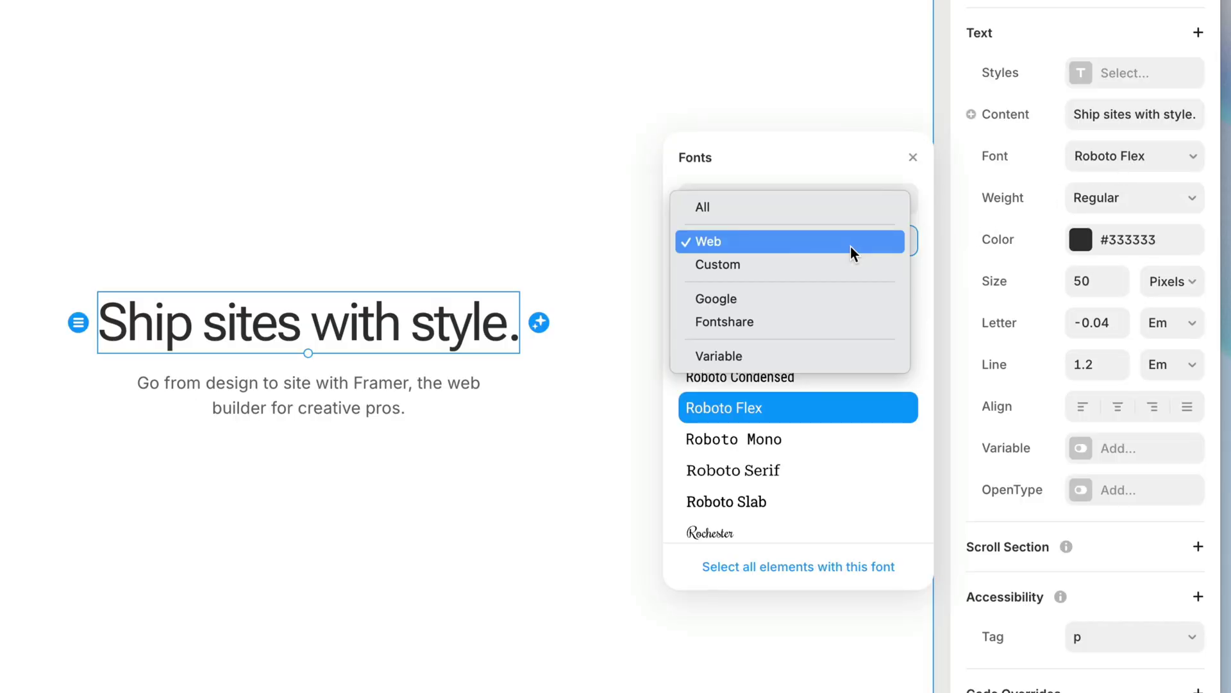
pyautogui.click(812, 358)
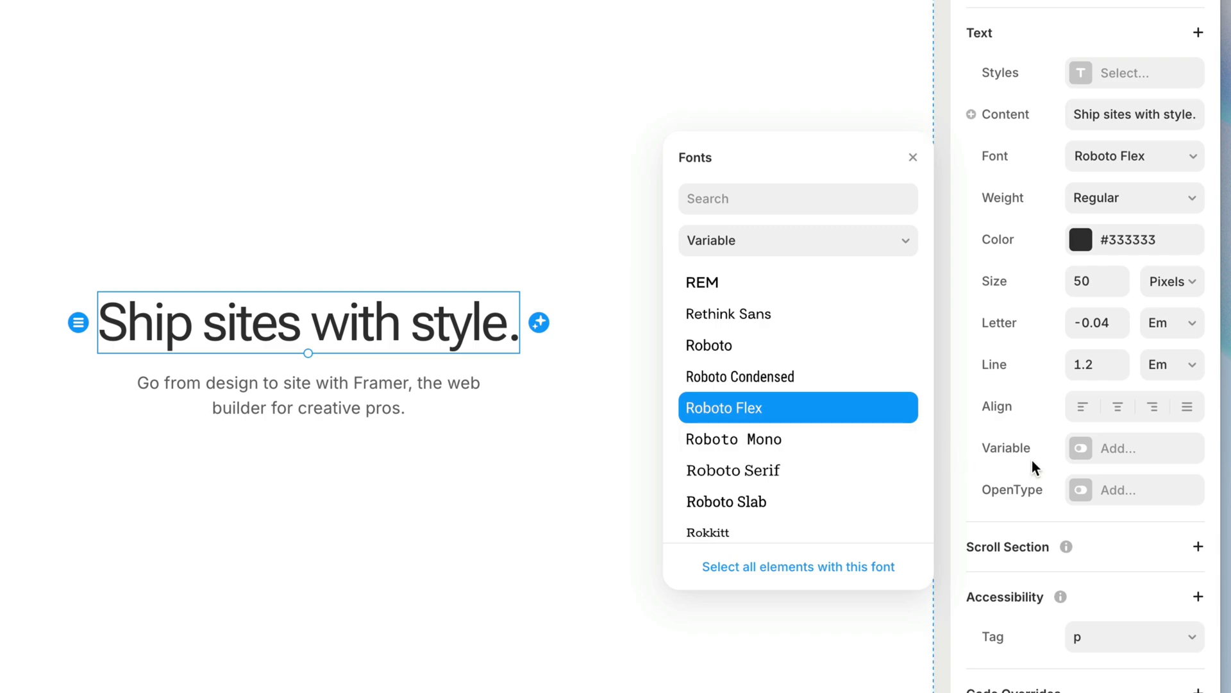
# Step: Enable Roboto Flex variable axes on the heading, setting slant 0, uppercase 760 and lowercase 526
pyautogui.click(1116, 450)
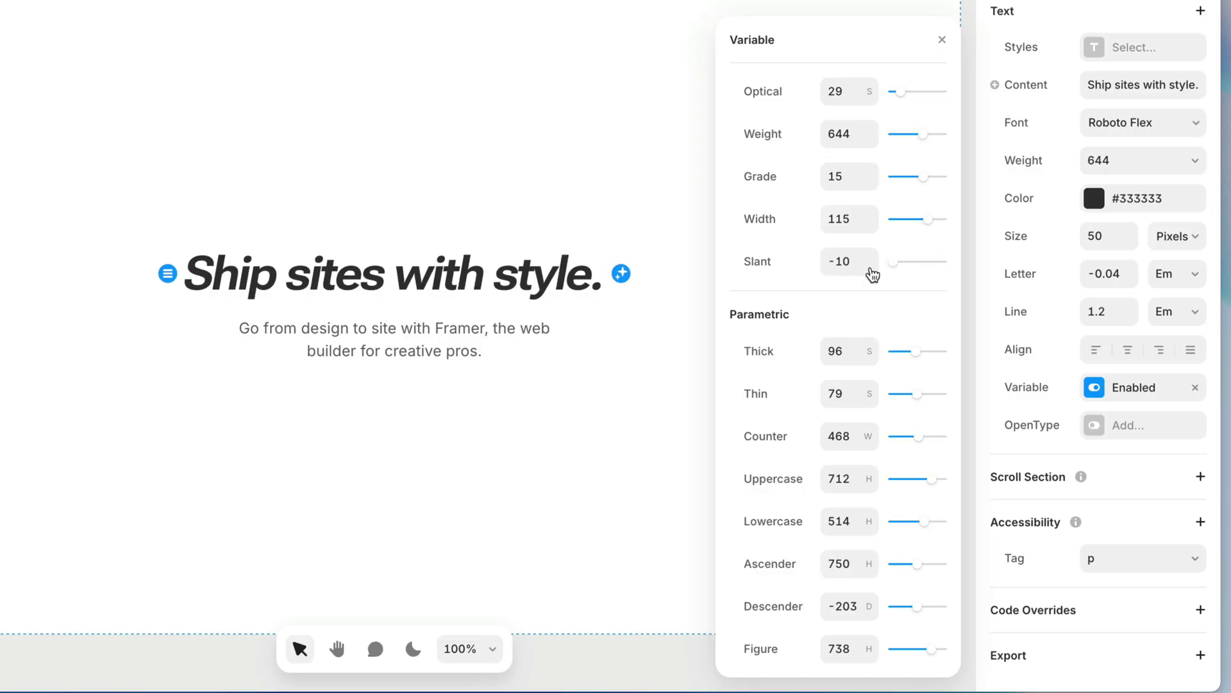
pyautogui.moveTo(878, 274); pyautogui.dragTo(975, 260)
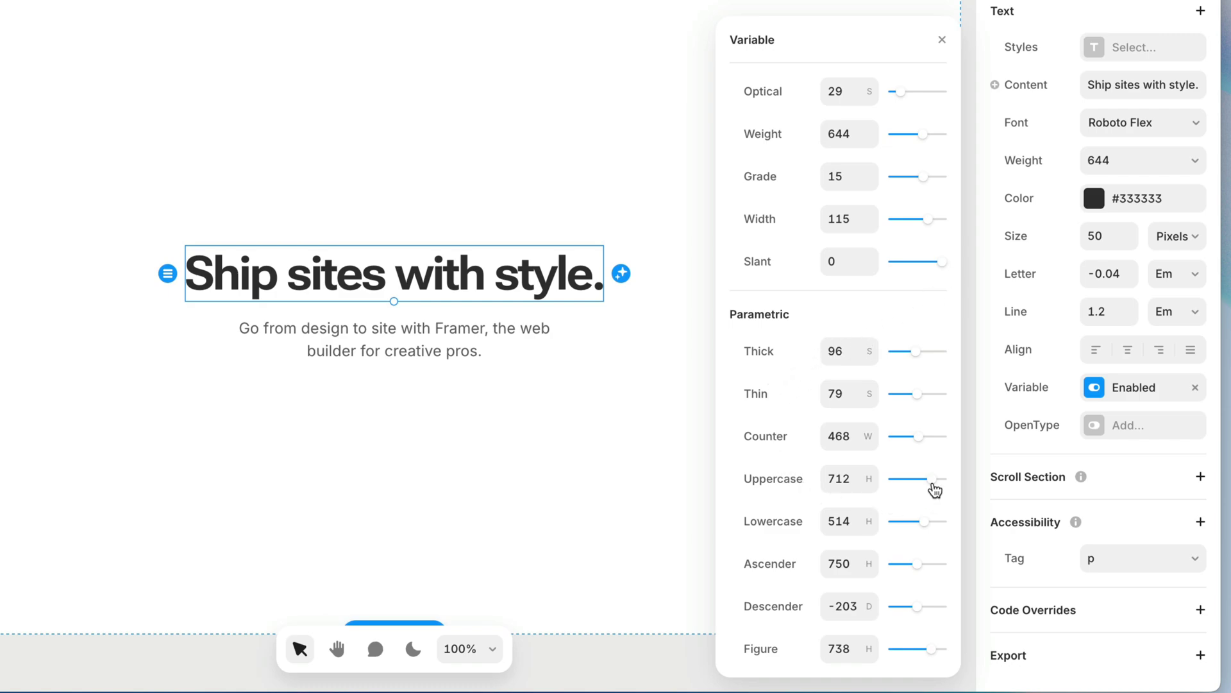
pyautogui.moveTo(935, 491)
pyautogui.mouseDown()
pyautogui.moveTo(916, 492)
pyautogui.moveTo(954, 481)
pyautogui.mouseUp()
pyautogui.moveTo(917, 522); pyautogui.dragTo(885, 521)
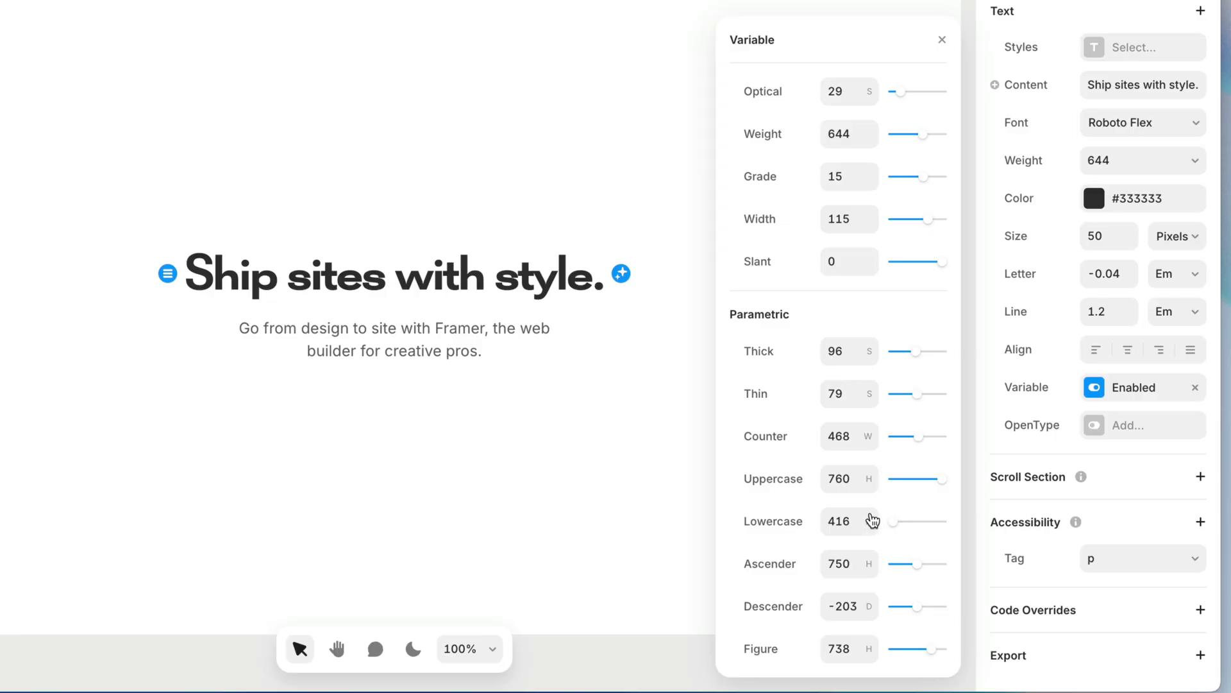
pyautogui.moveTo(930, 518); pyautogui.dragTo(931, 515)
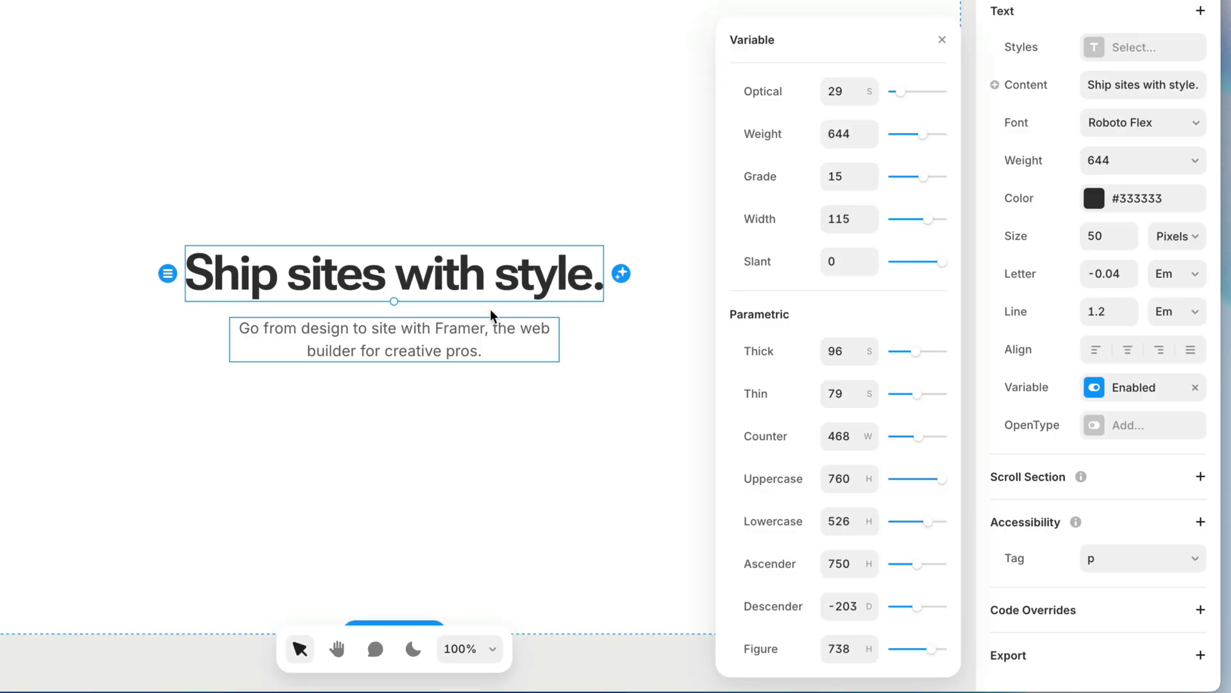
# Step: Make the heading word 'sites' lighter by narrowing its width and lowering its grade
pyautogui.doubleClick(365, 270)
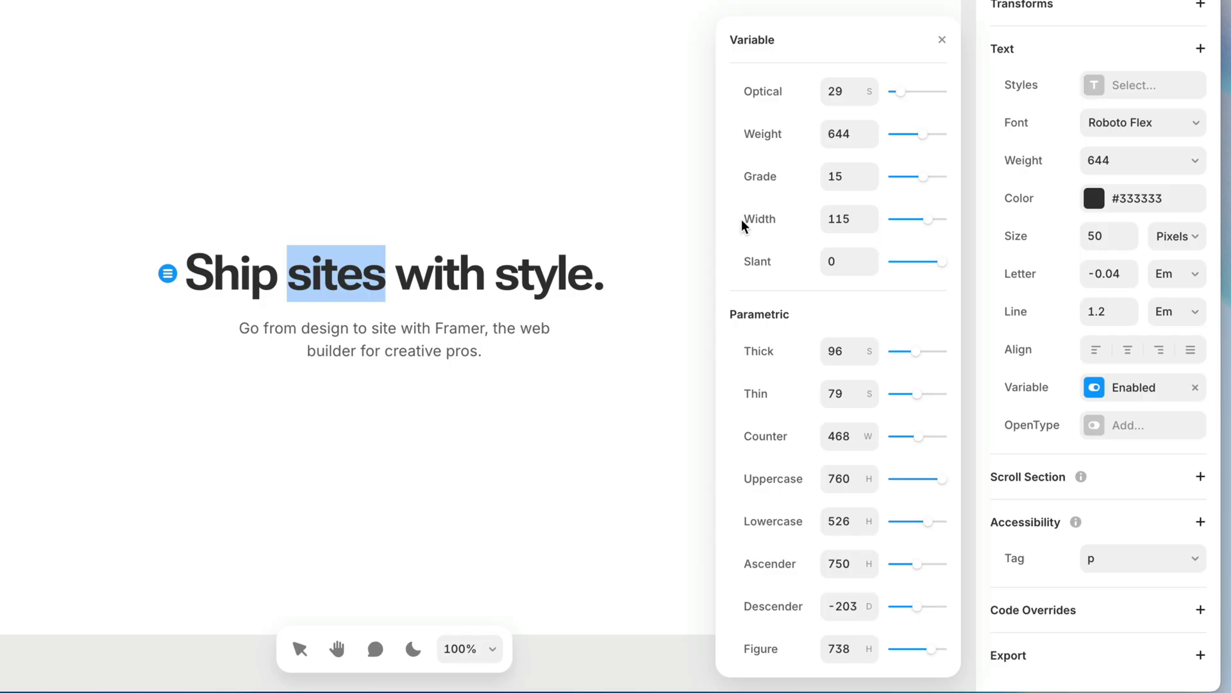
pyautogui.moveTo(926, 221); pyautogui.dragTo(983, 228)
pyautogui.moveTo(923, 178); pyautogui.dragTo(841, 188)
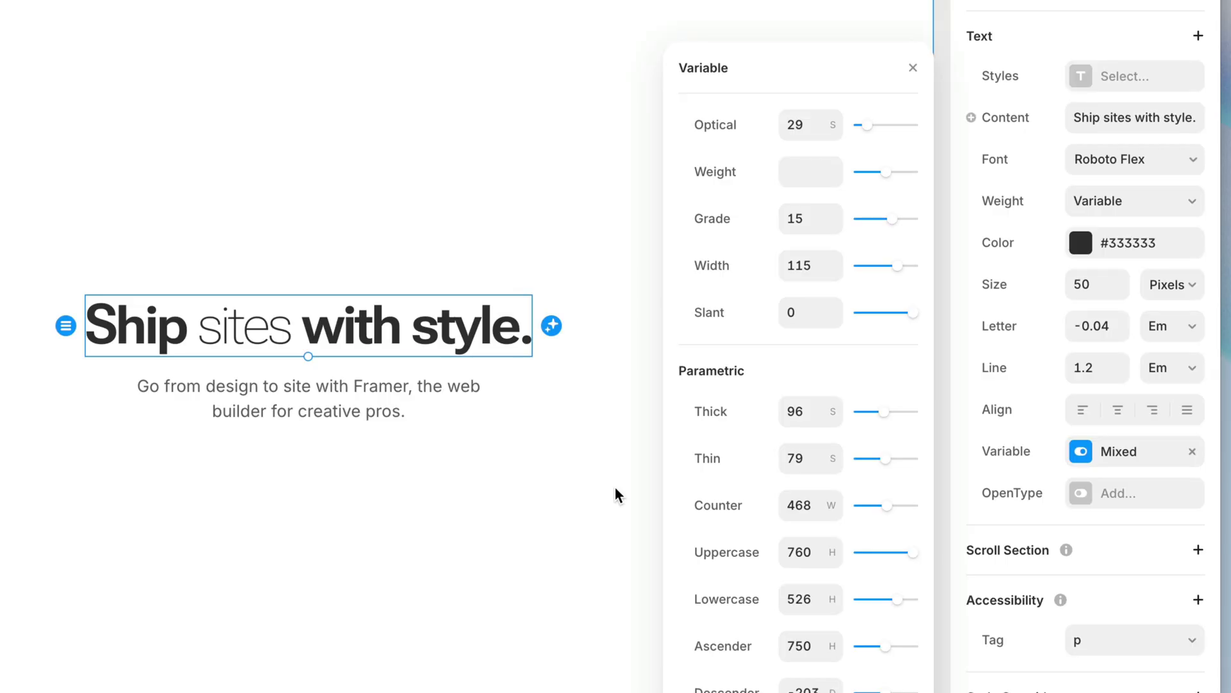
pyautogui.click(384, 379)
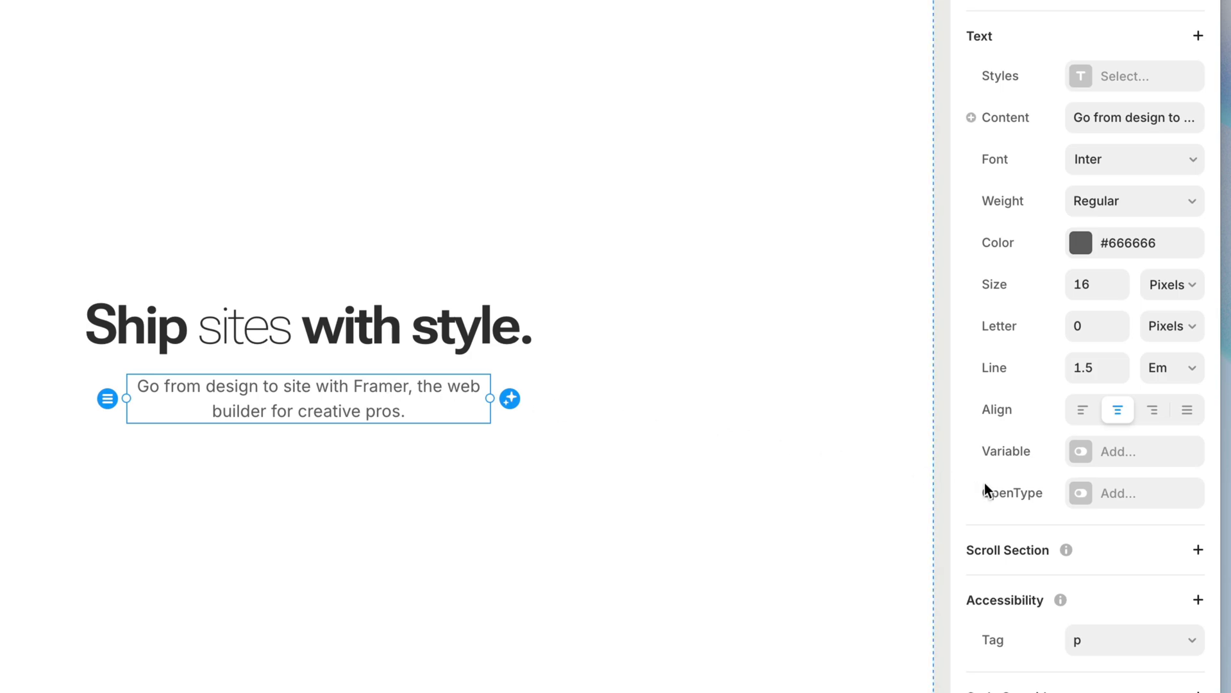
# Step: Add OpenType features to the subheading and turn on the Alternative a variant
pyautogui.click(1139, 504)
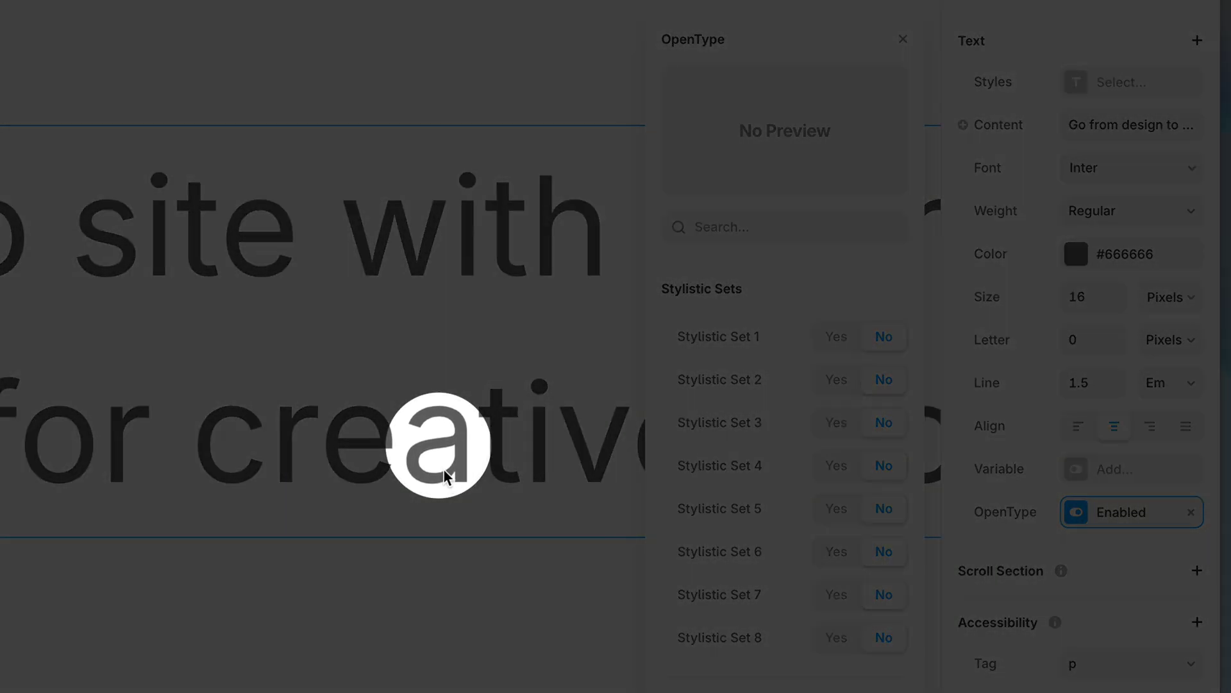
pyautogui.scroll(-5, 789, 515)
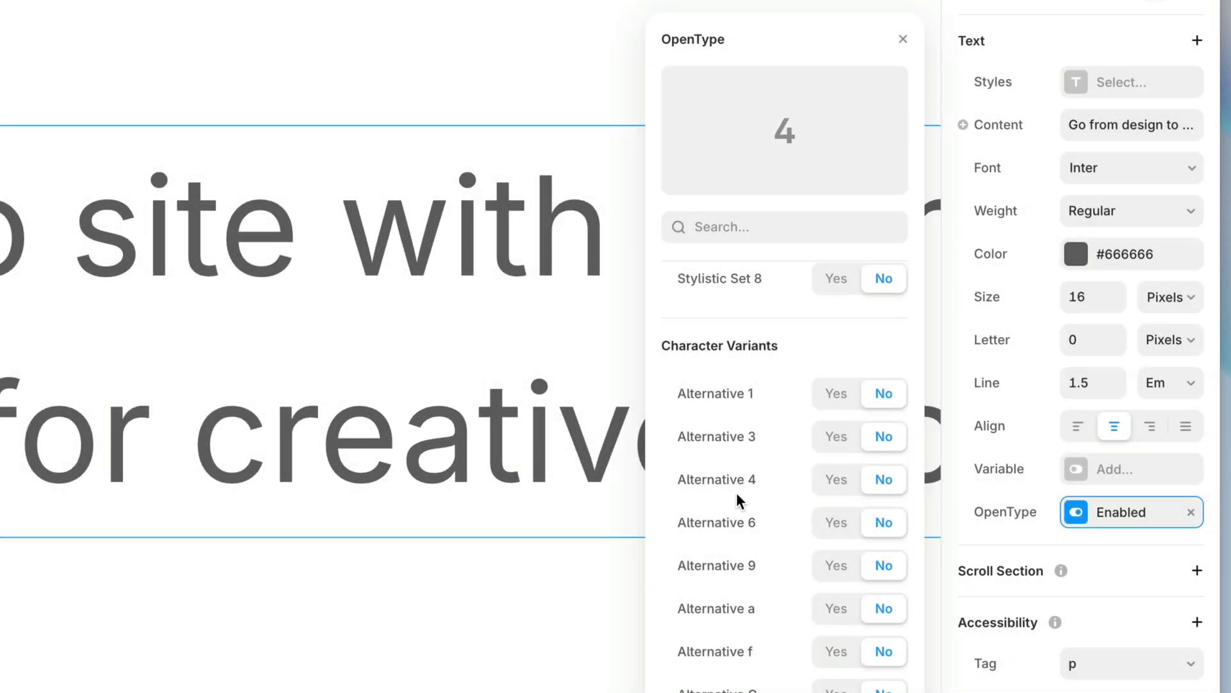
pyautogui.scroll(-5, 744, 494)
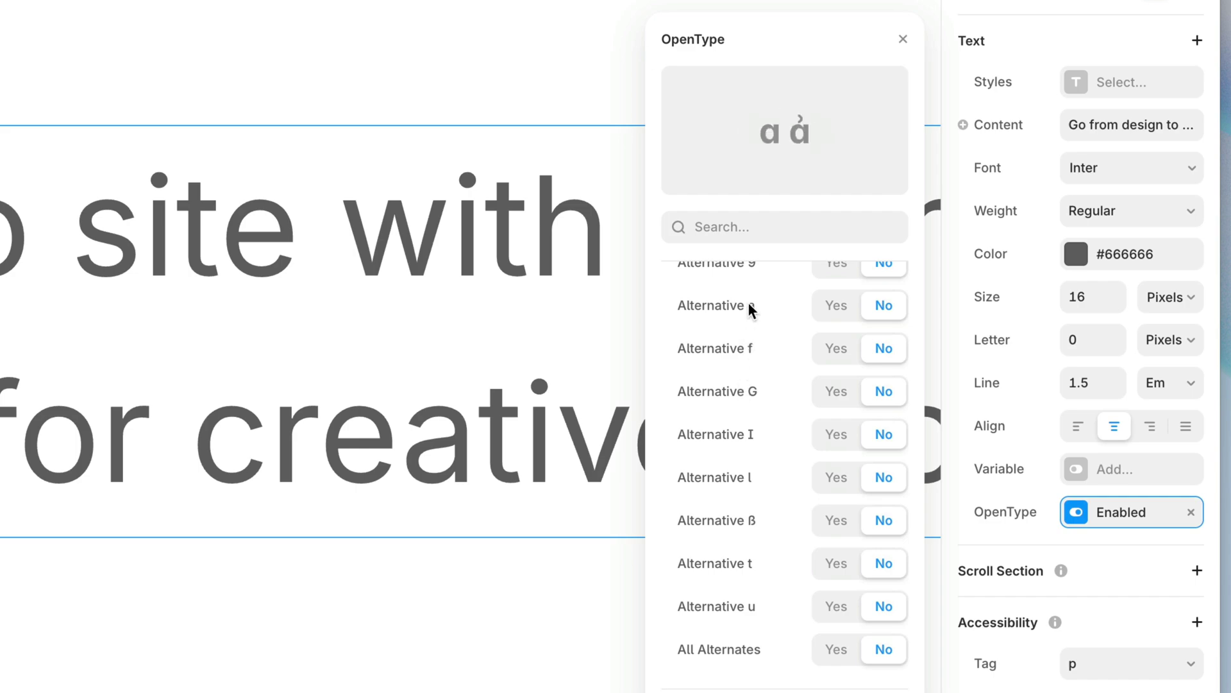
pyautogui.click(830, 307)
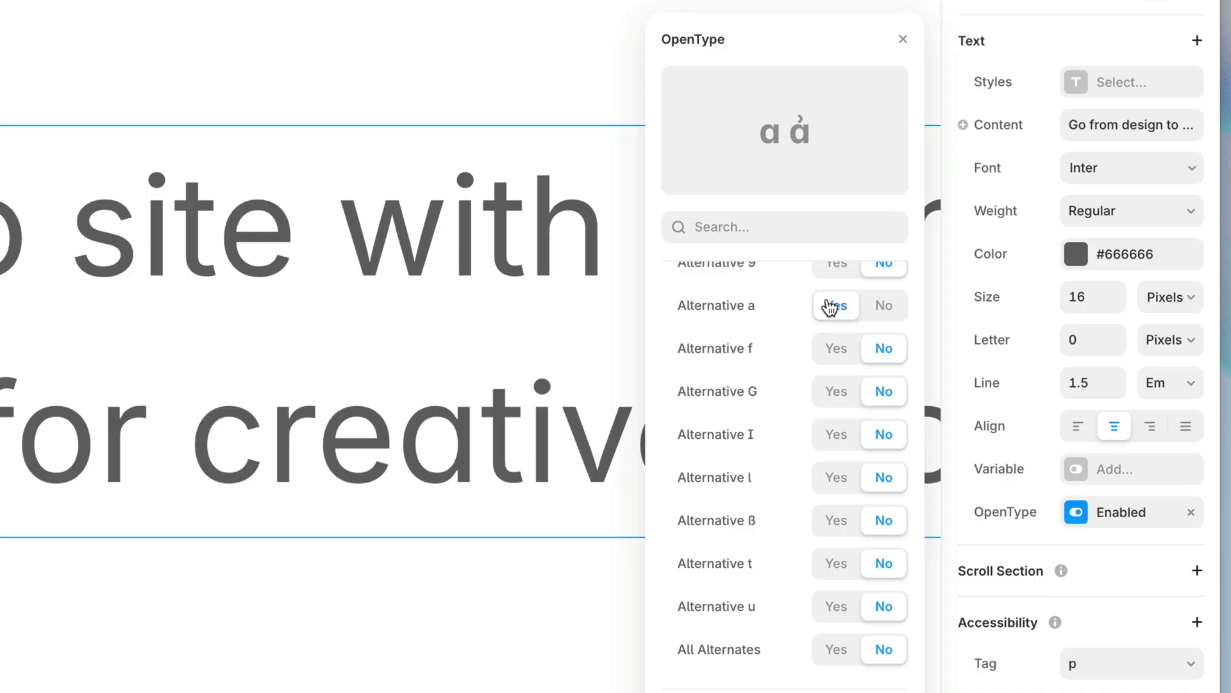
pyautogui.click(774, 227)
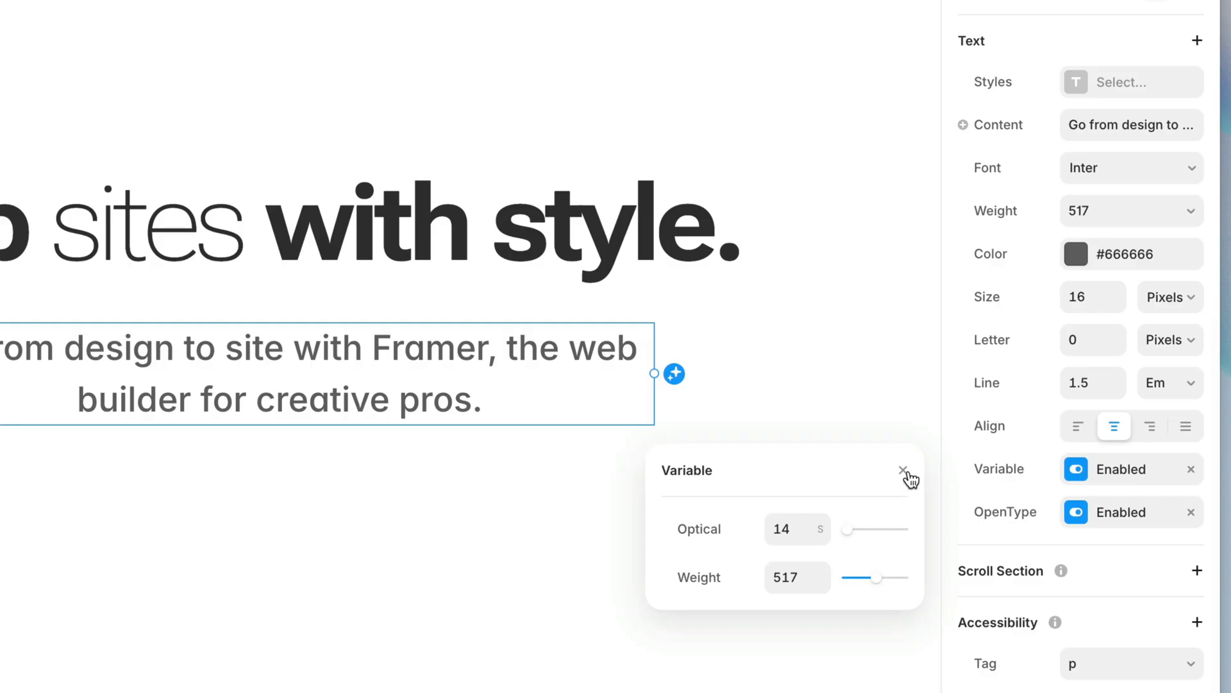
# Step: Close the Variable settings panel and view the paragraph's extra text-effect options
pyautogui.click(903, 470)
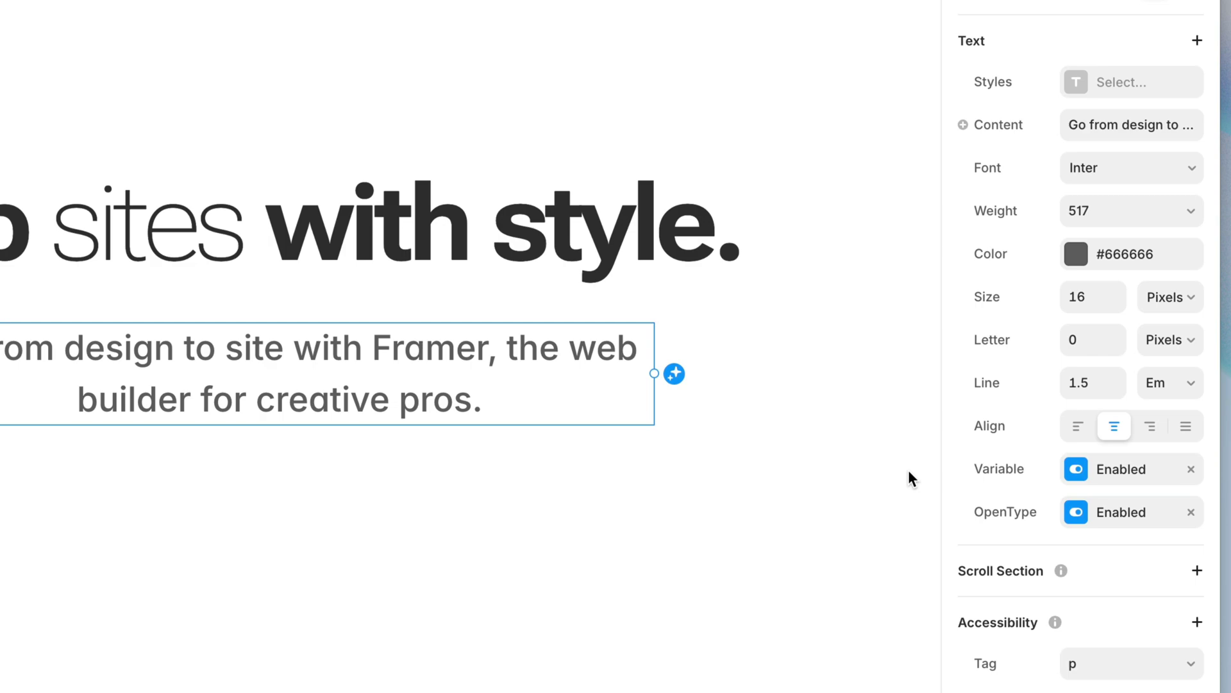
pyautogui.click(1197, 40)
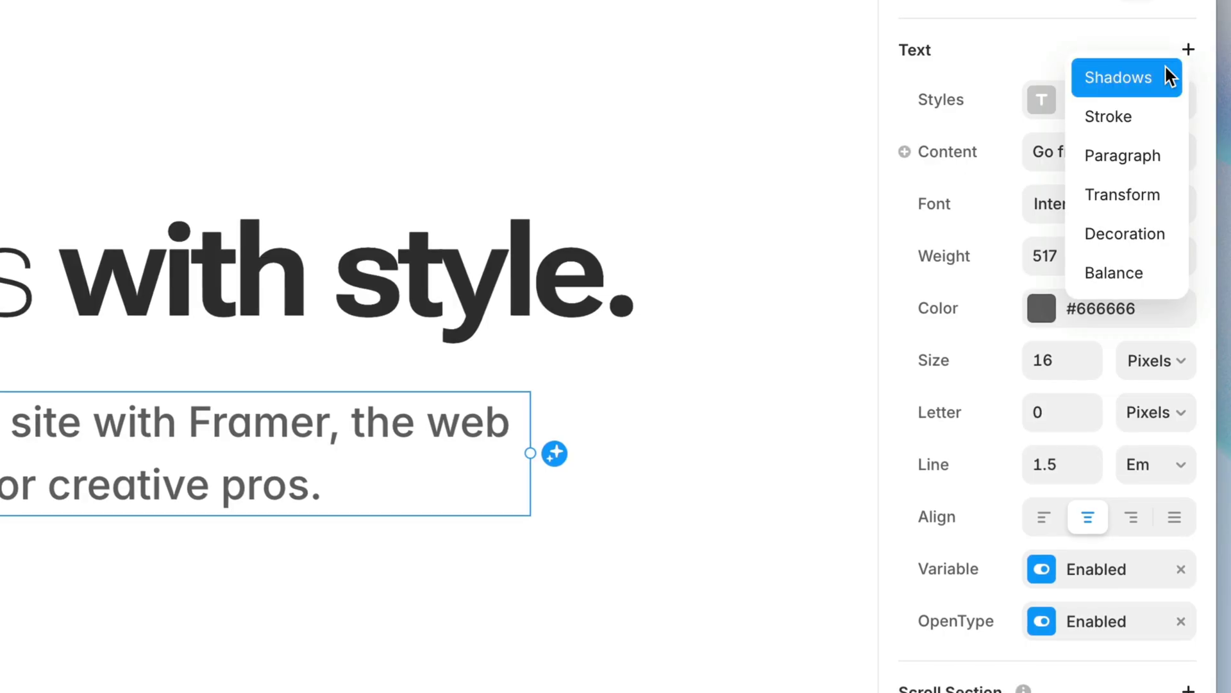